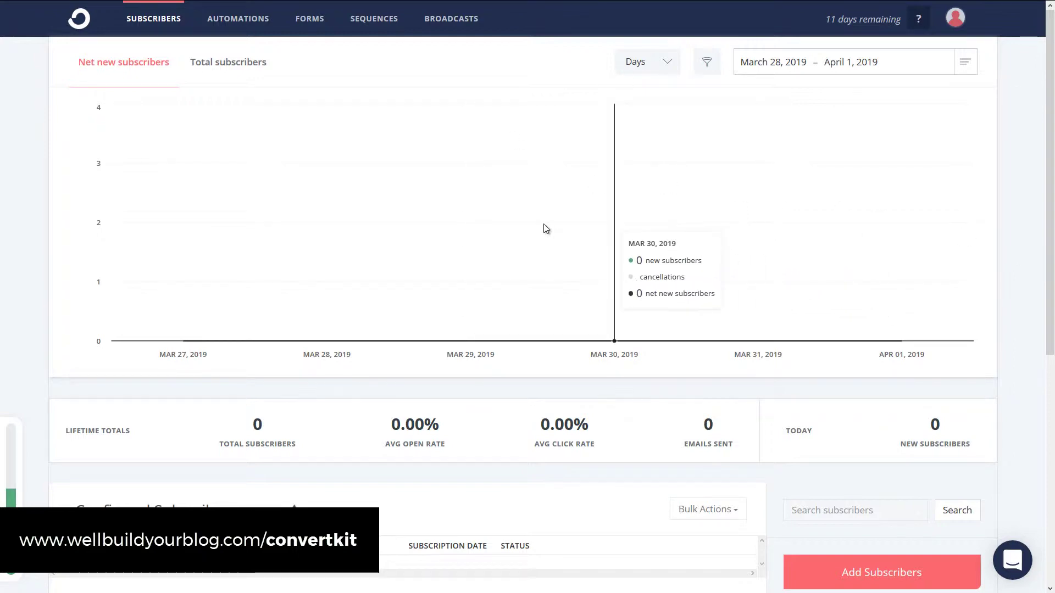
Switch to the browser tab showing the WordPress dashboard.
click(161, 11)
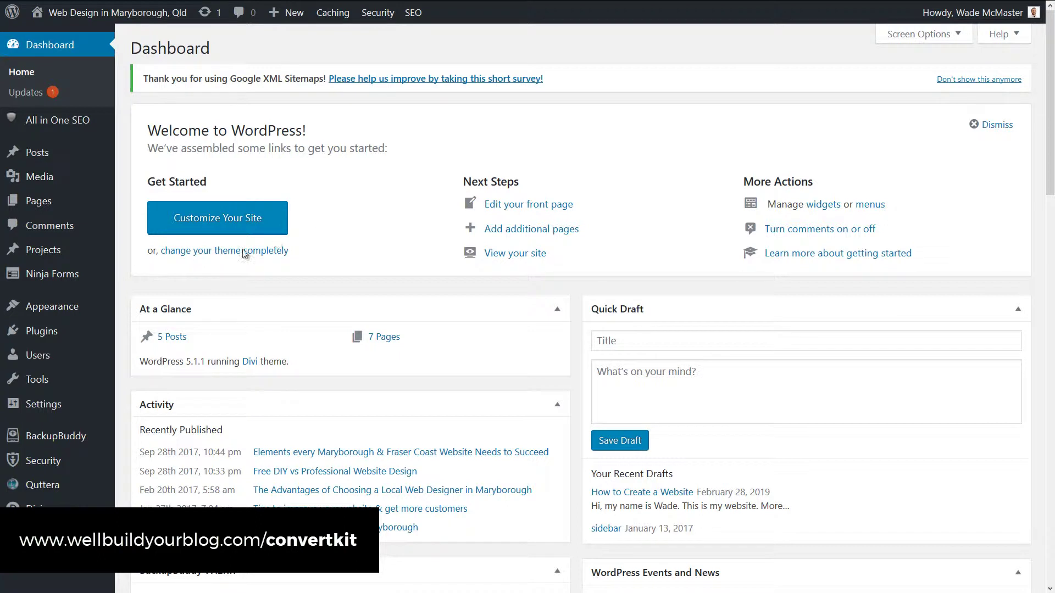
Search Add New plugins for 'convertkit' and install the ConvertKit plugin.
mouse_move(42, 331)
click(147, 358)
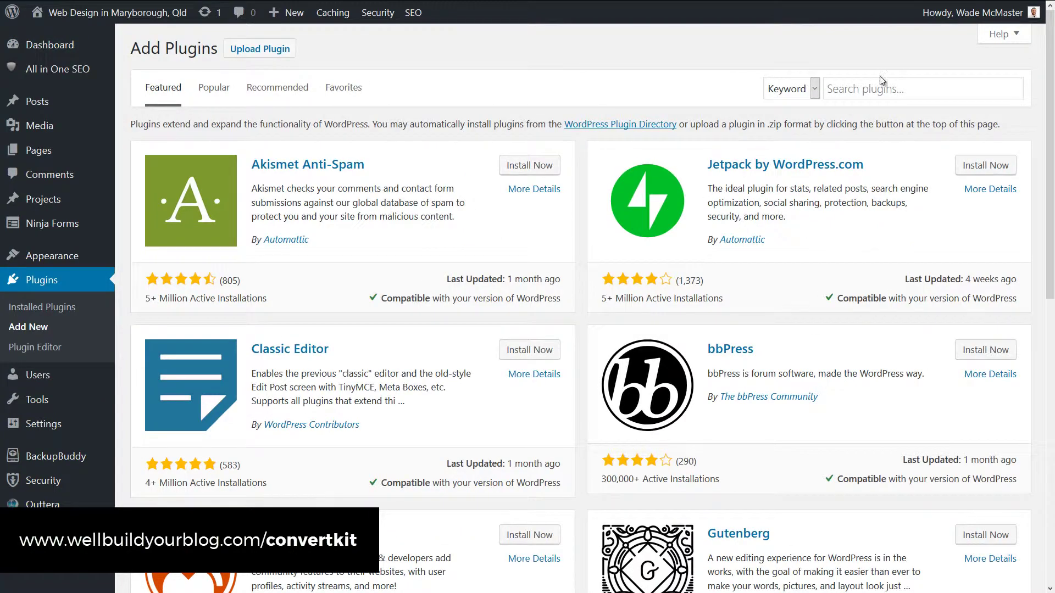
click(881, 86)
text(convertkit)
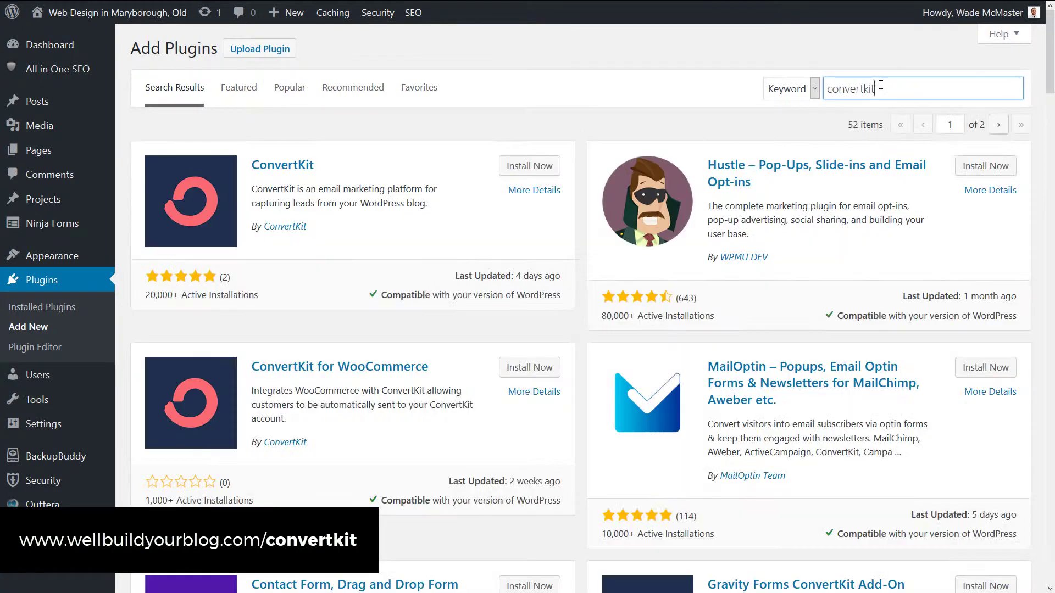
click(525, 166)
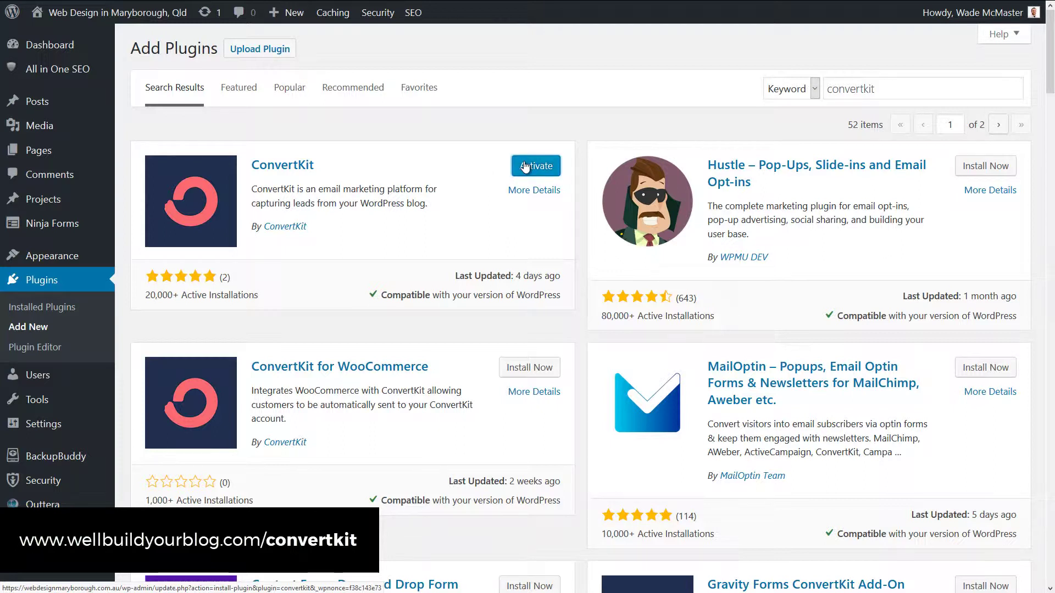
Activate the ConvertKit plugin and open its General Settings page from the Settings menu.
click(522, 167)
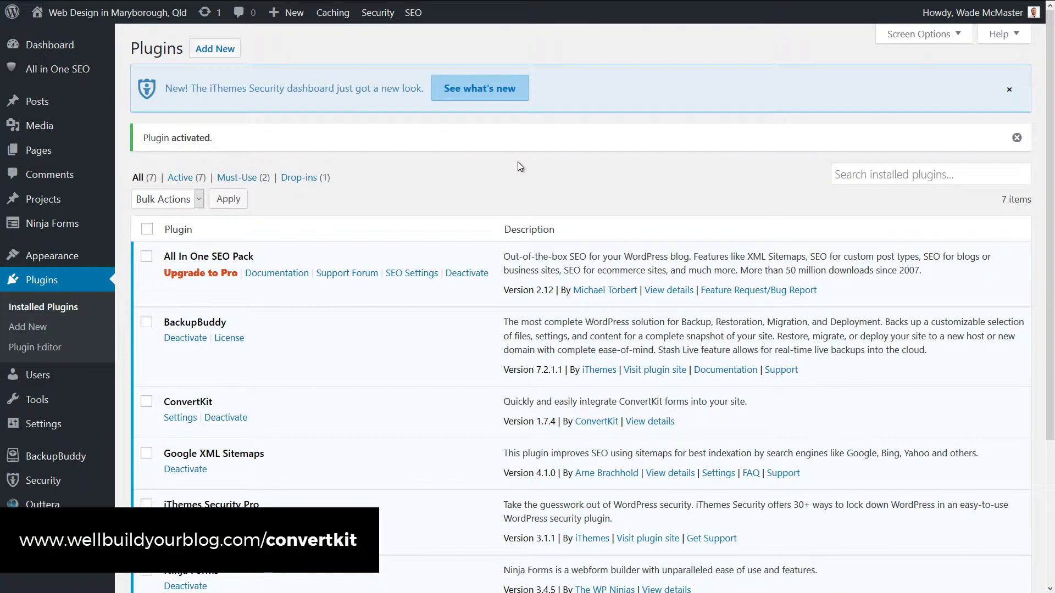
scroll(520, 163, down, 3)
scroll(519, 163, down, 1)
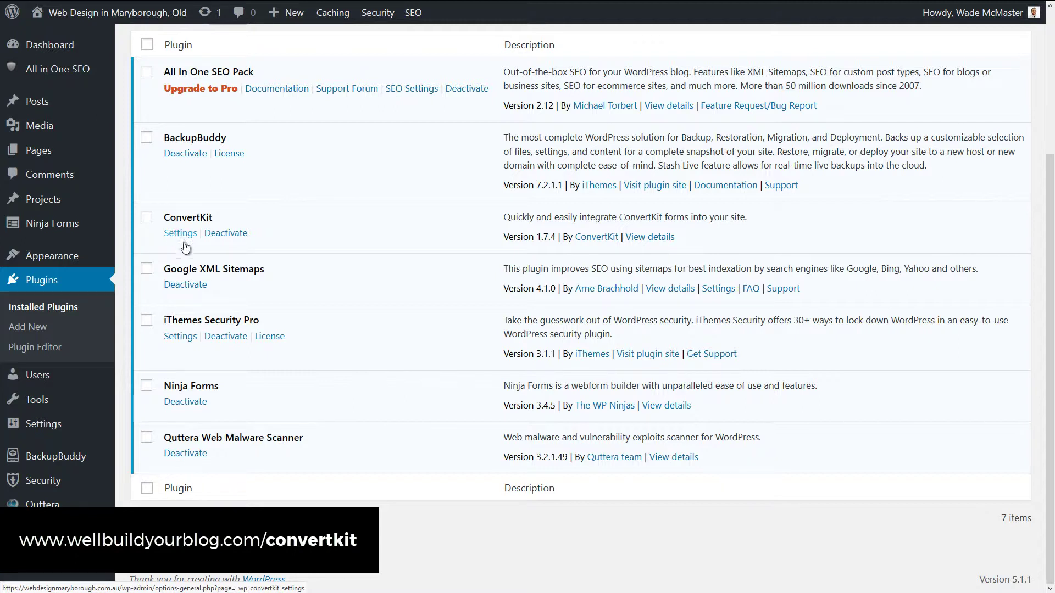
mouse_move(36, 430)
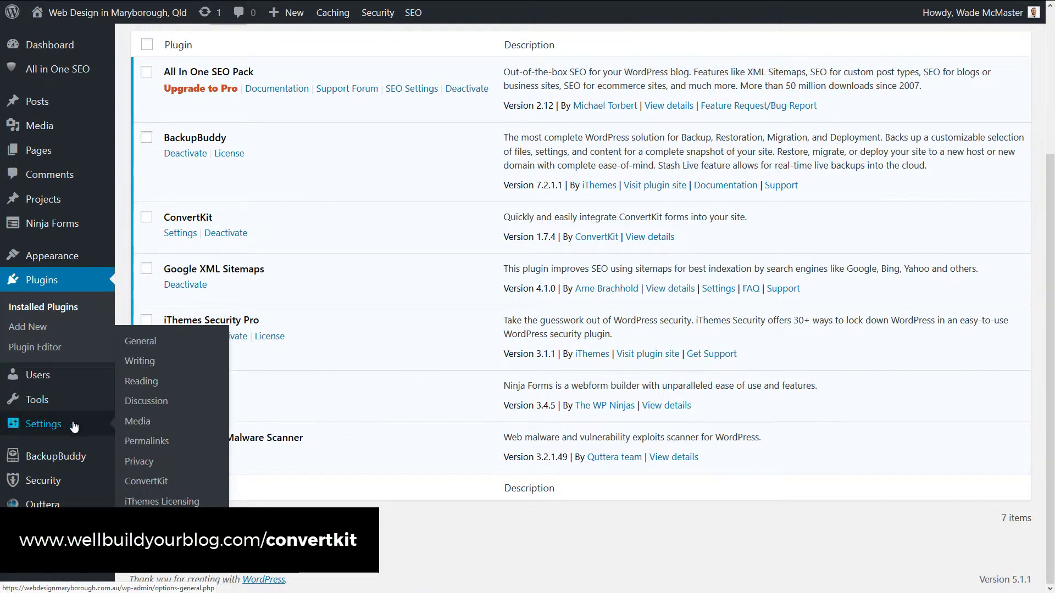
click(154, 481)
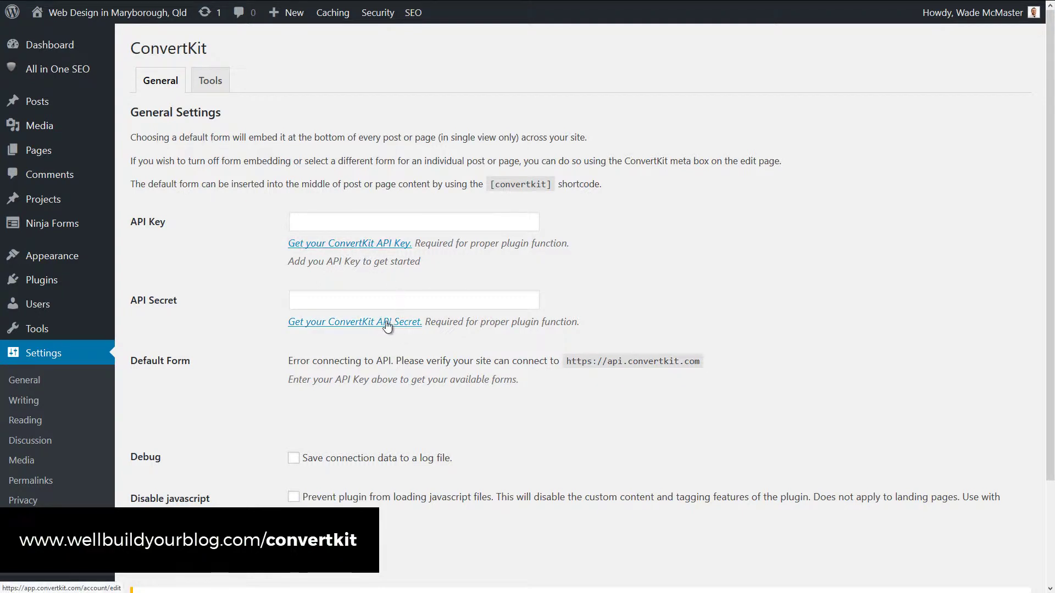
Copy the API Key from ConvertKit's Account Info into the WordPress API Key field.
click(364, 245)
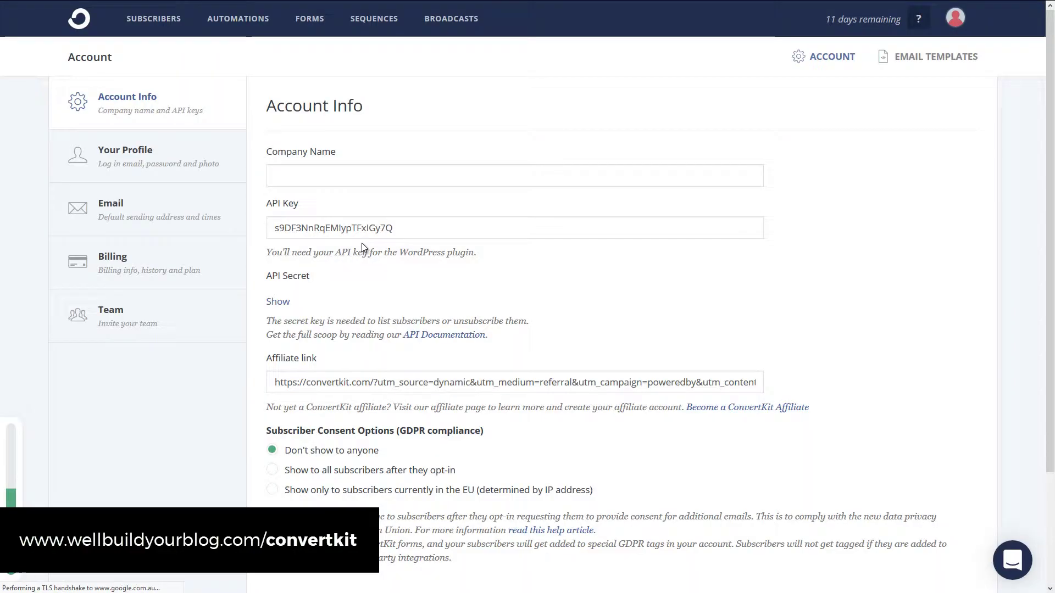
click(418, 230)
right_click(303, 229)
click(365, 258)
key(ctrl+shift+Tab)
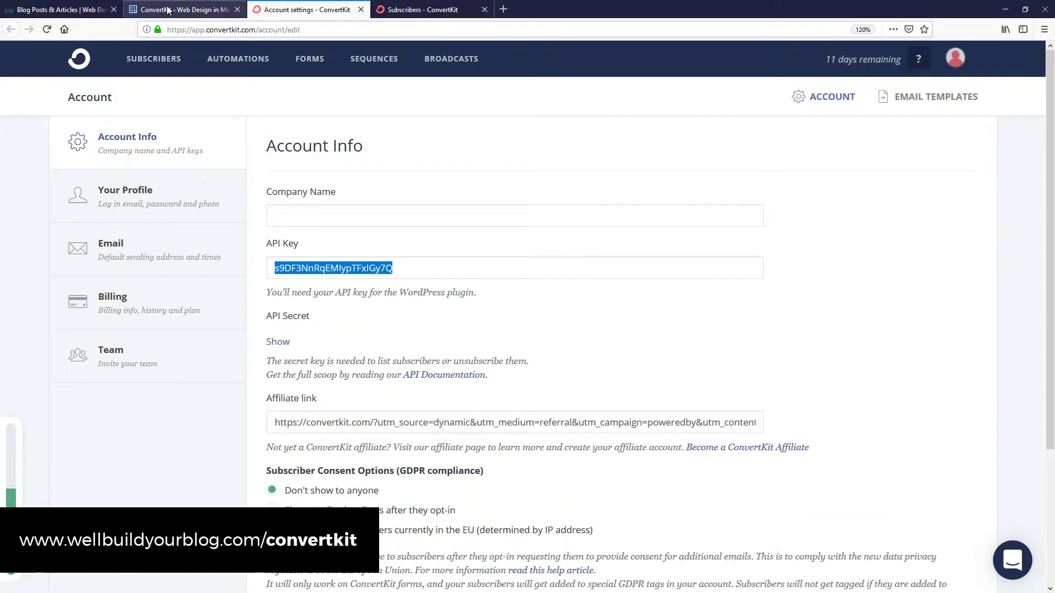
click(327, 226)
key(ctrl+v)
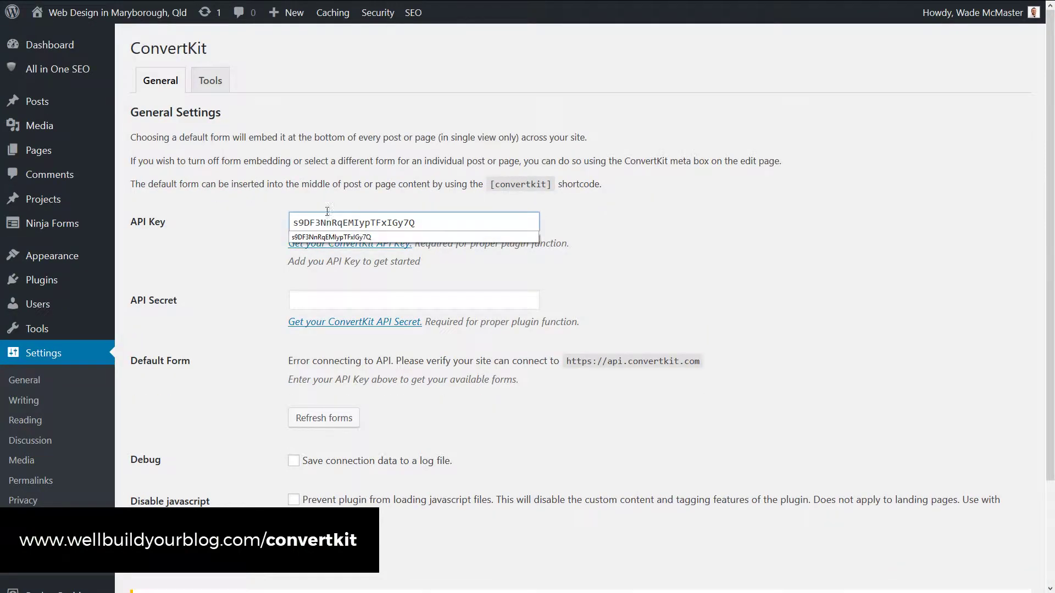
Copy the API Secret into its WordPress field and save the ConvertKit settings.
click(331, 4)
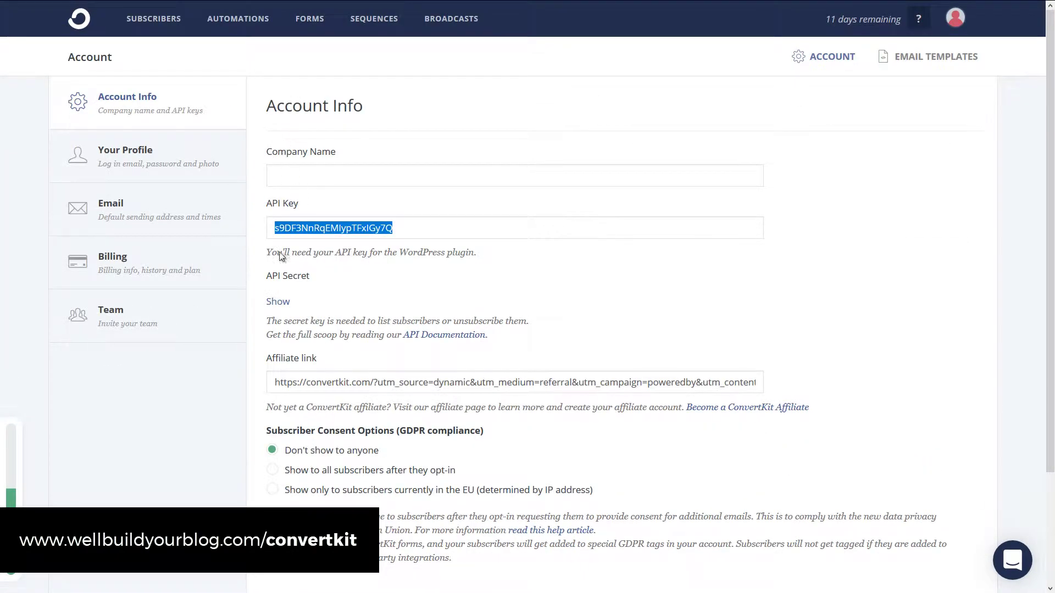
click(289, 301)
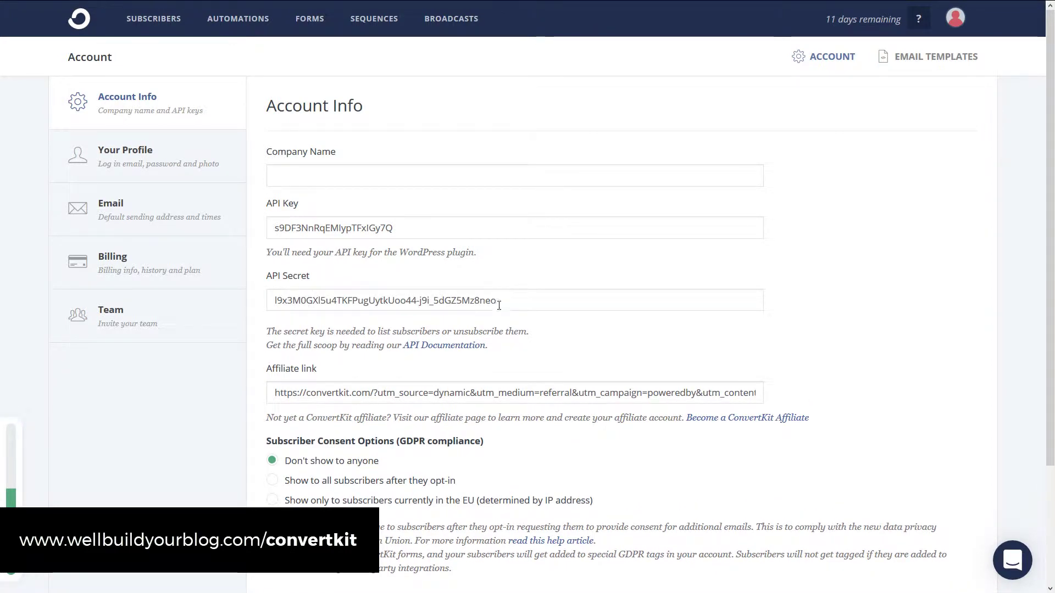
drag(497, 302, 249, 292)
key(ctrl+c)
click(165, 8)
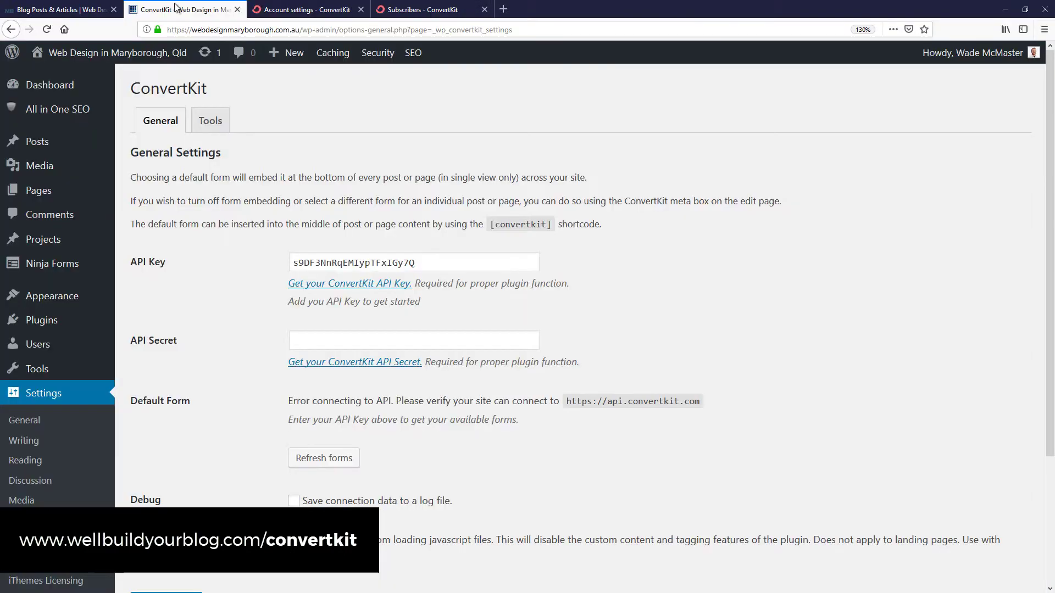
click(366, 305)
key(ctrl+v)
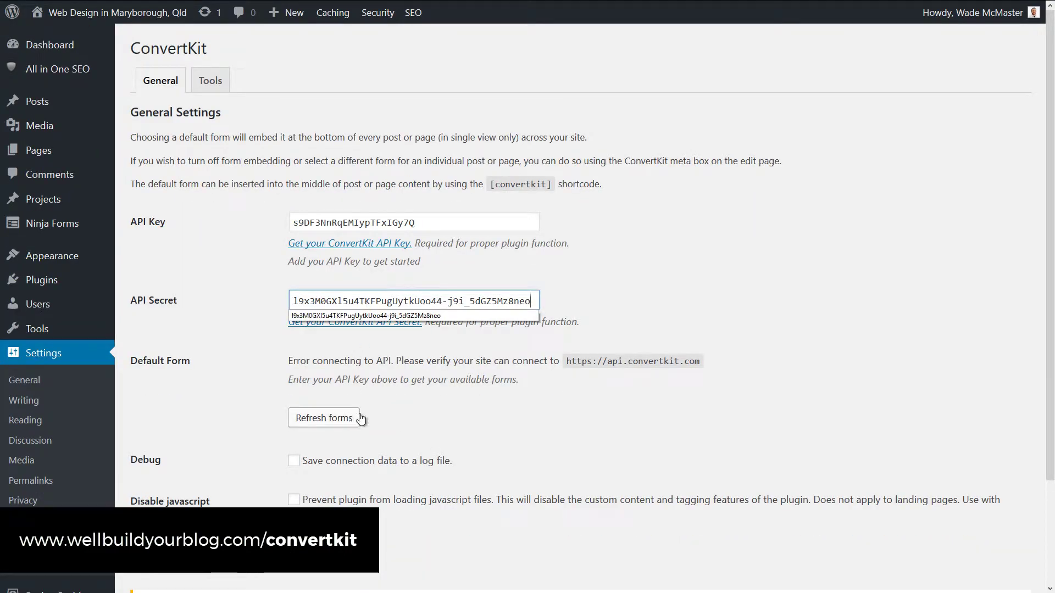
click(515, 414)
click(184, 573)
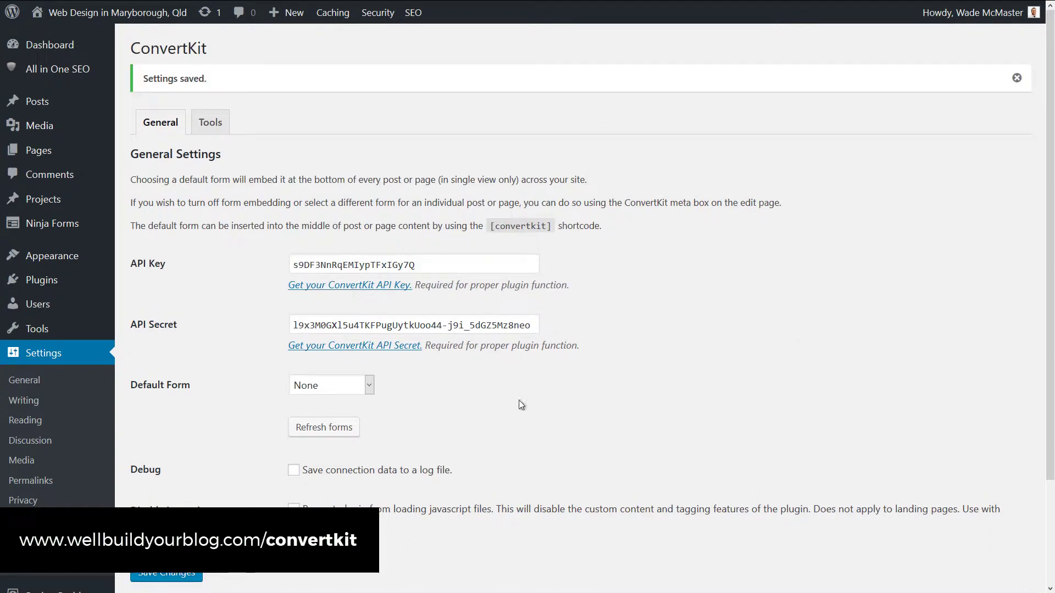
click(211, 123)
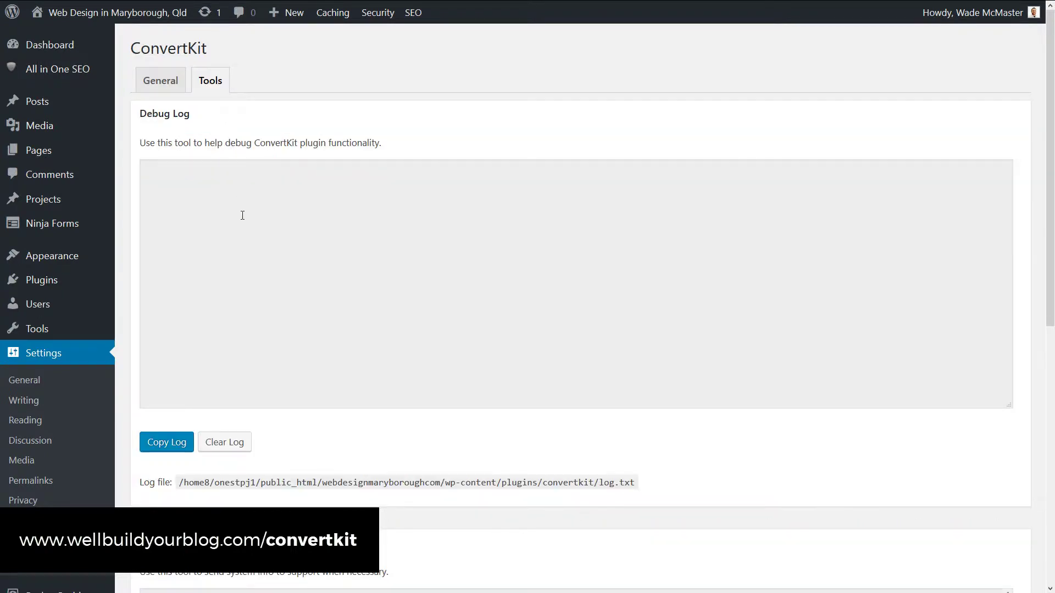
Look over the ConvertKit debug log on the Tools tab.
click(242, 215)
scroll(314, 324, down, 8)
scroll(317, 326, up, 8)
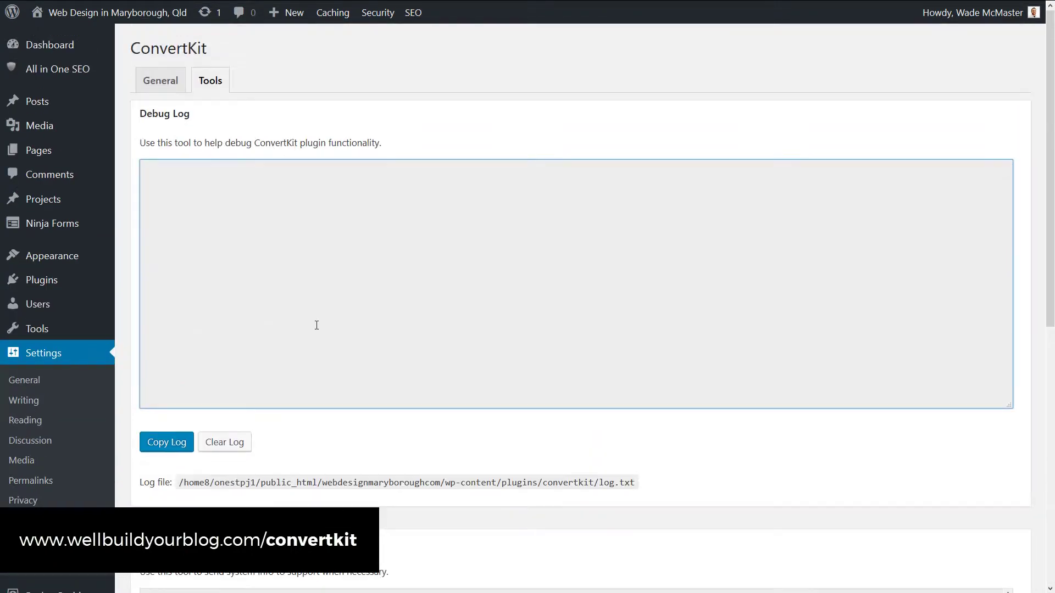
scroll(285, 315, down, 8)
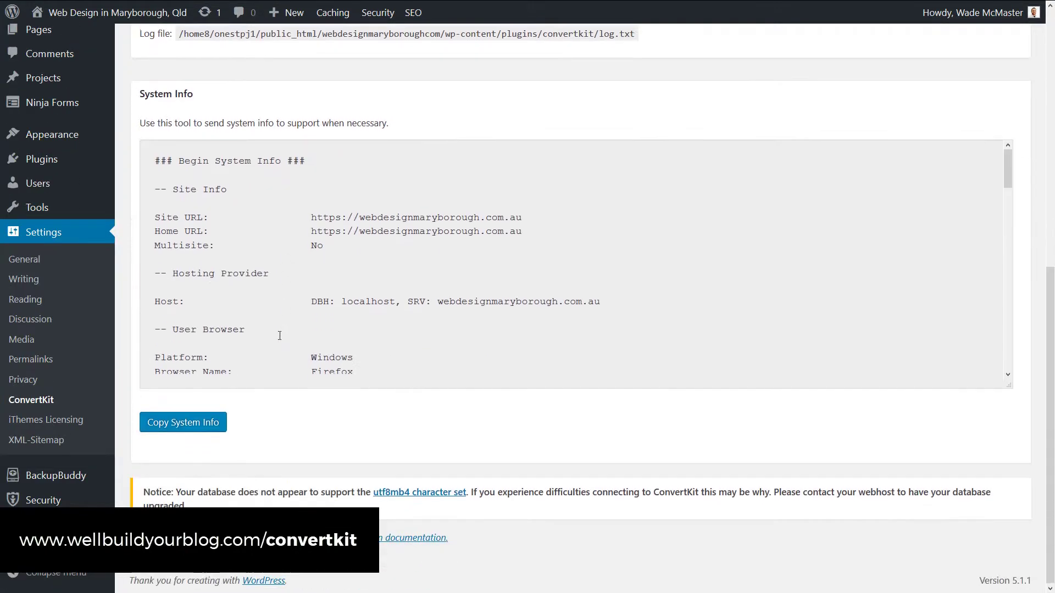
scroll(282, 343, up, 8)
Set the Default Form to Powell form, save, and open the live site in a new tab.
click(156, 82)
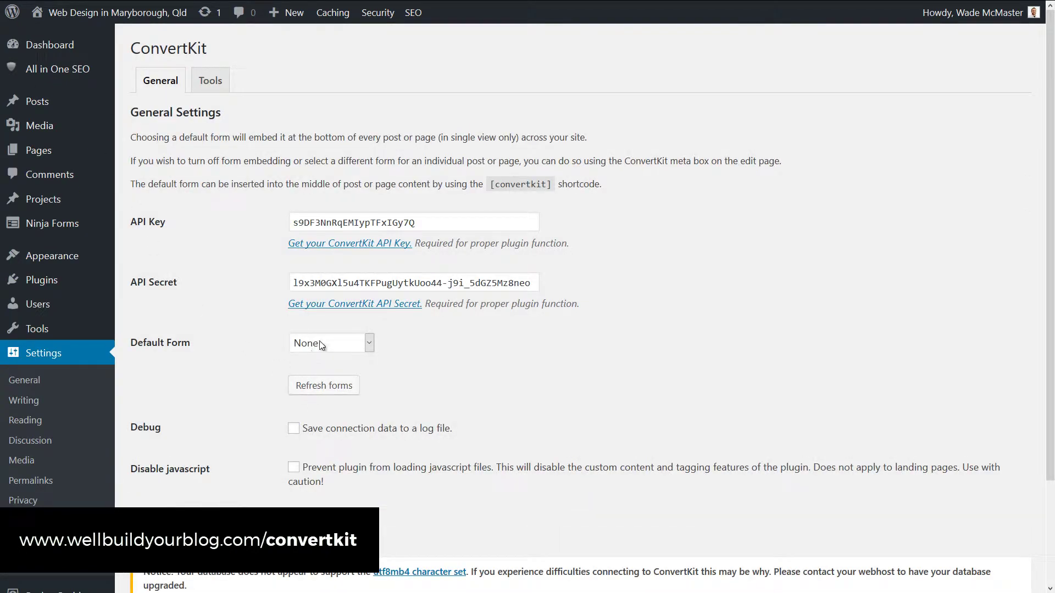
click(320, 341)
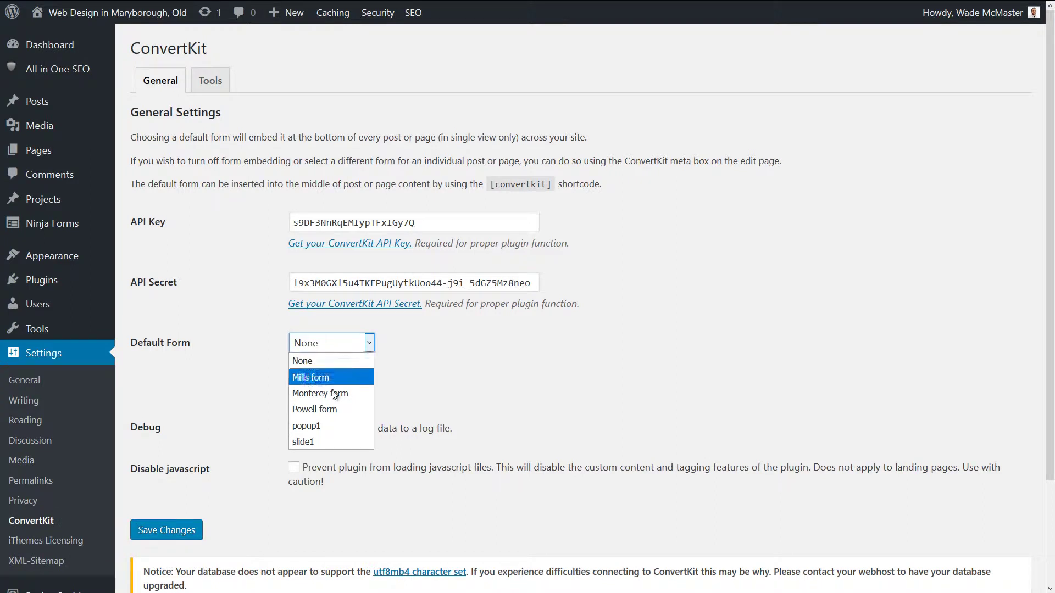
click(334, 409)
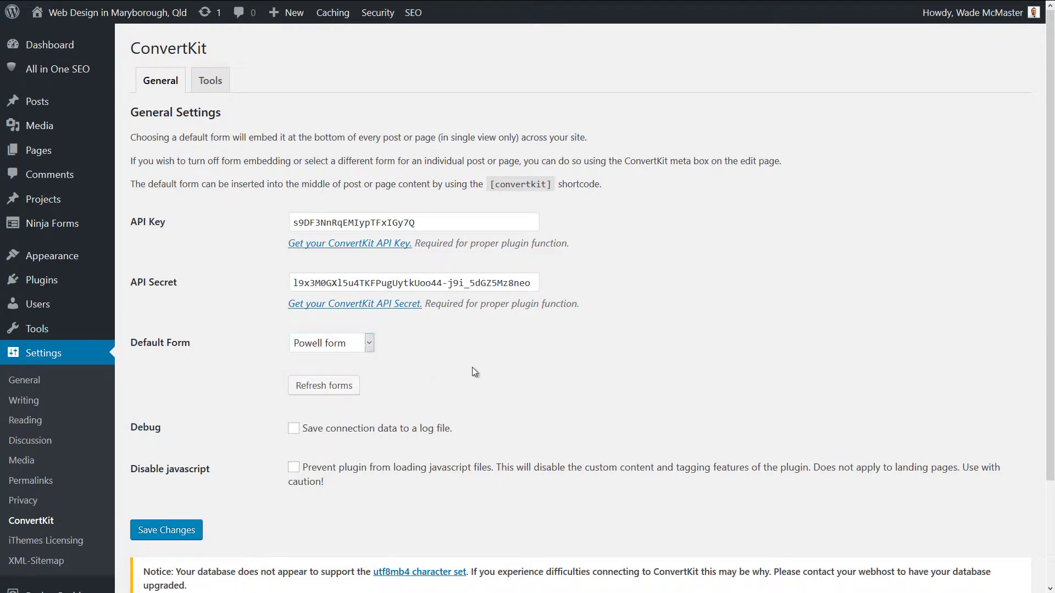
click(163, 531)
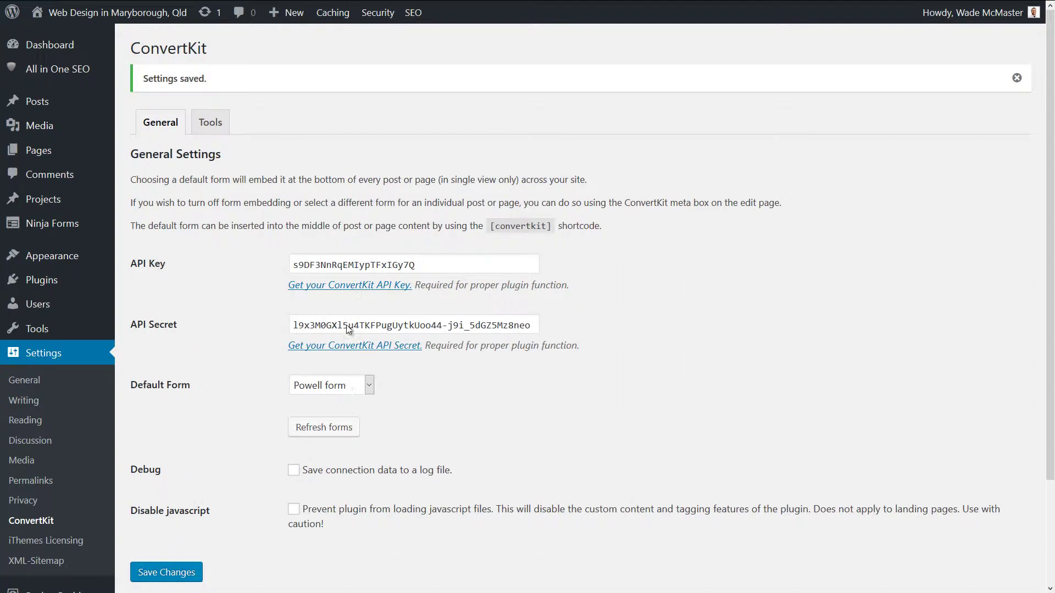
mouse_move(110, 12)
middle_click(66, 41)
Open the first blog post on the live site and find the Powell opt-in form at its bottom.
click(279, 9)
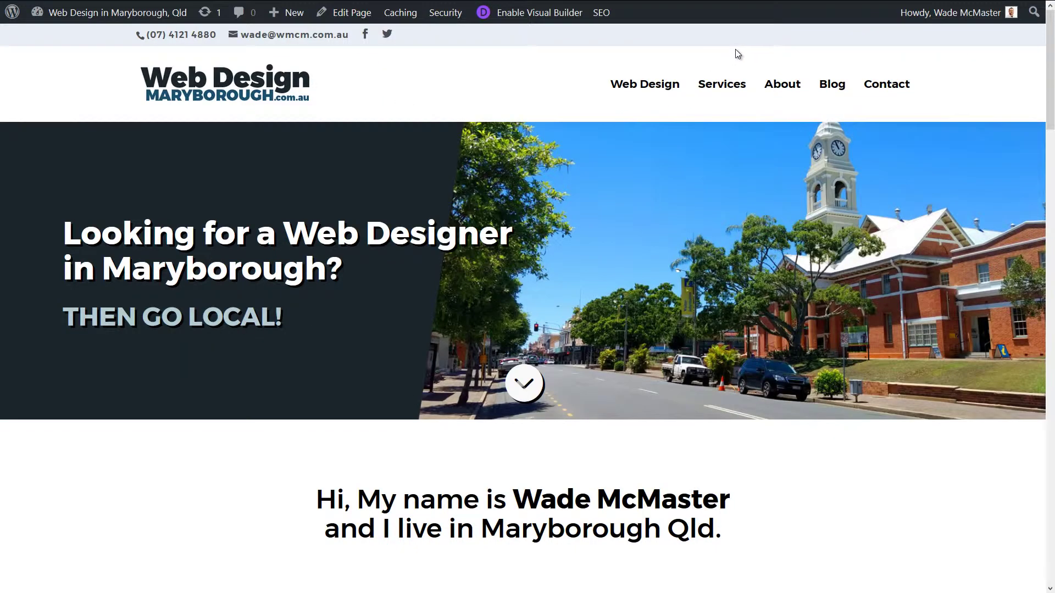
click(833, 86)
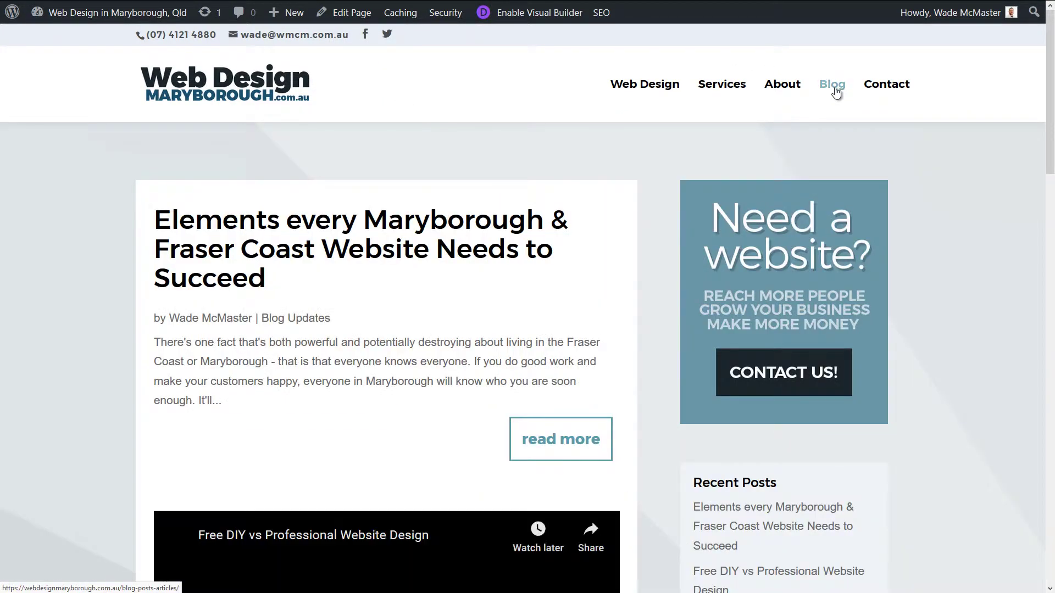
click(477, 261)
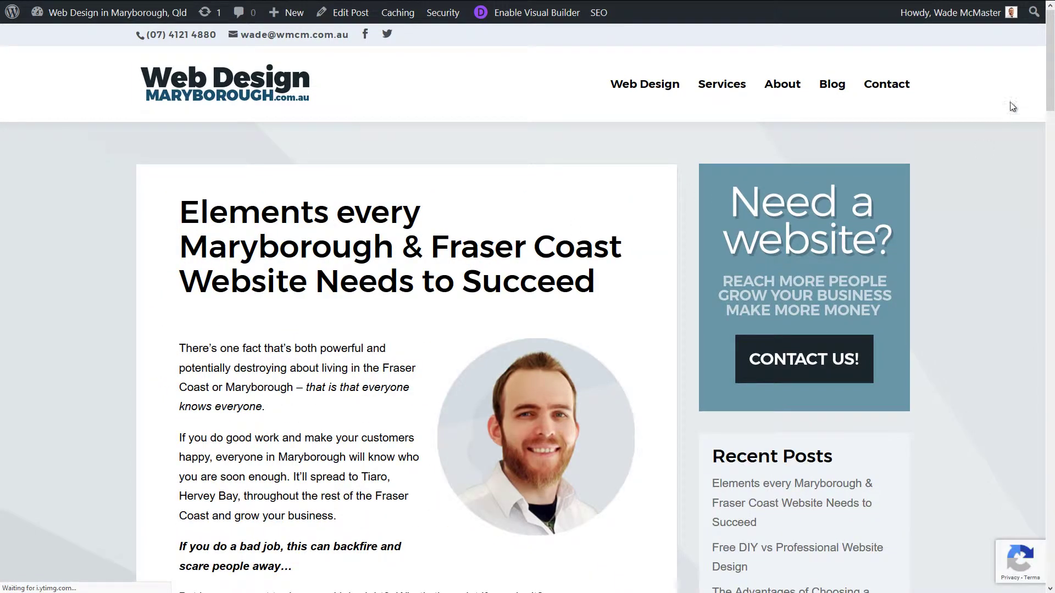
drag(1050, 62, 1049, 531)
drag(201, 163, 426, 168)
click(439, 122)
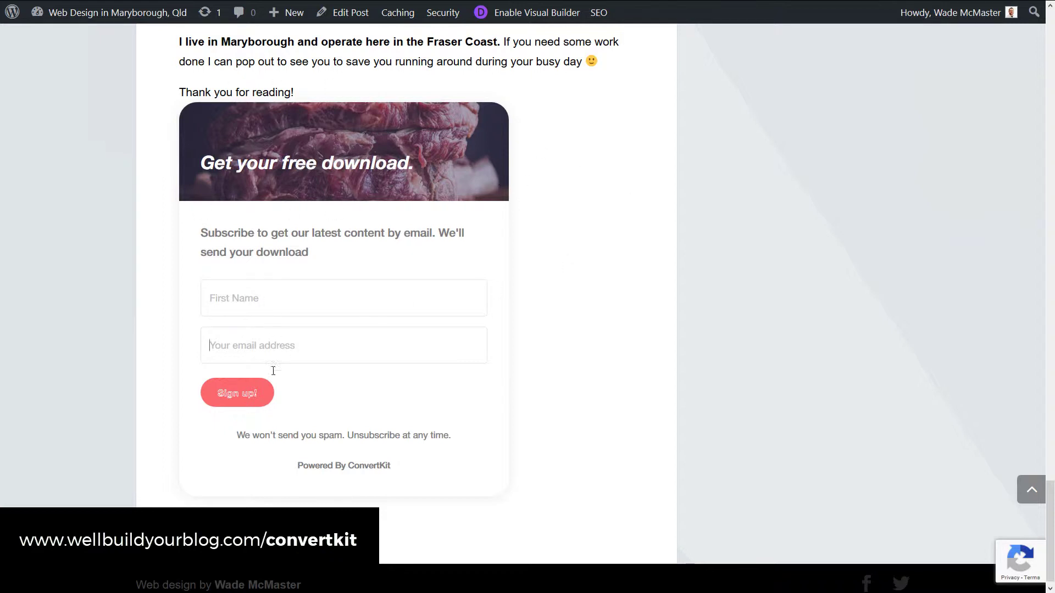
Return to the top of the post and exit fullscreen with F11.
scroll(562, 381, up, 1)
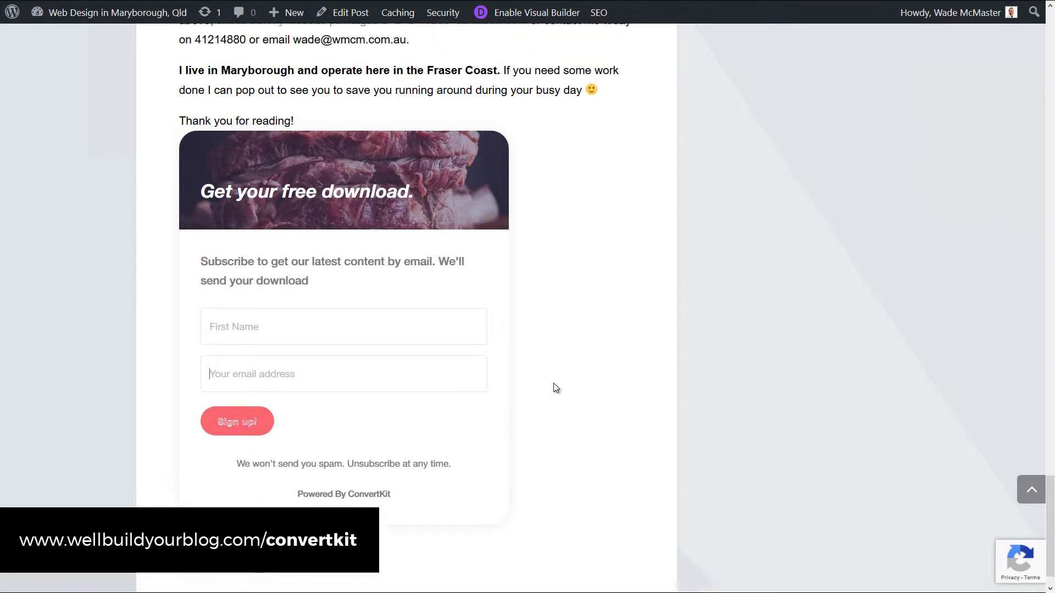
scroll(554, 385, up, 2)
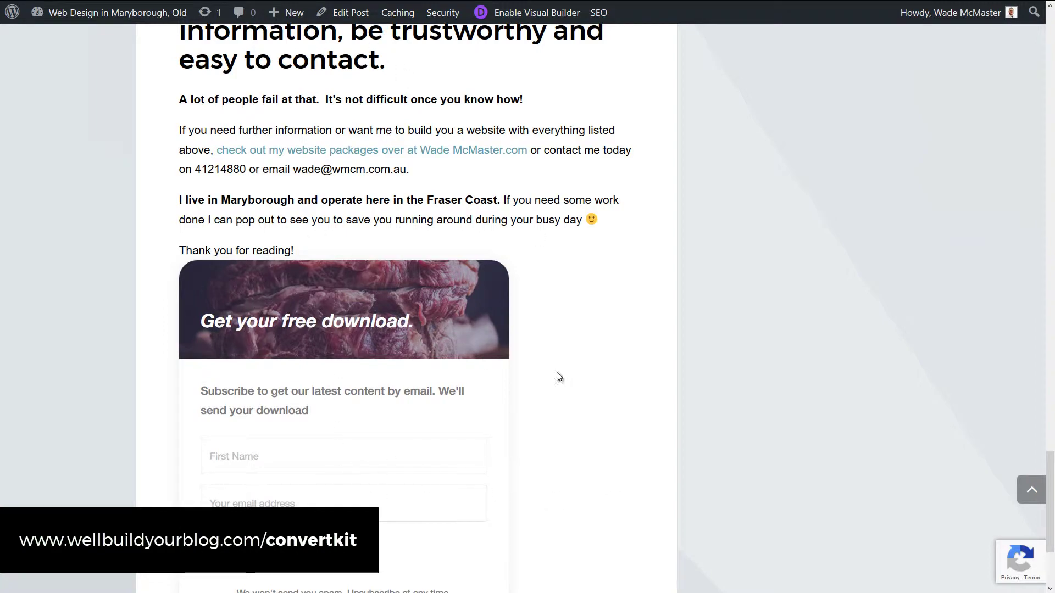
click(1032, 487)
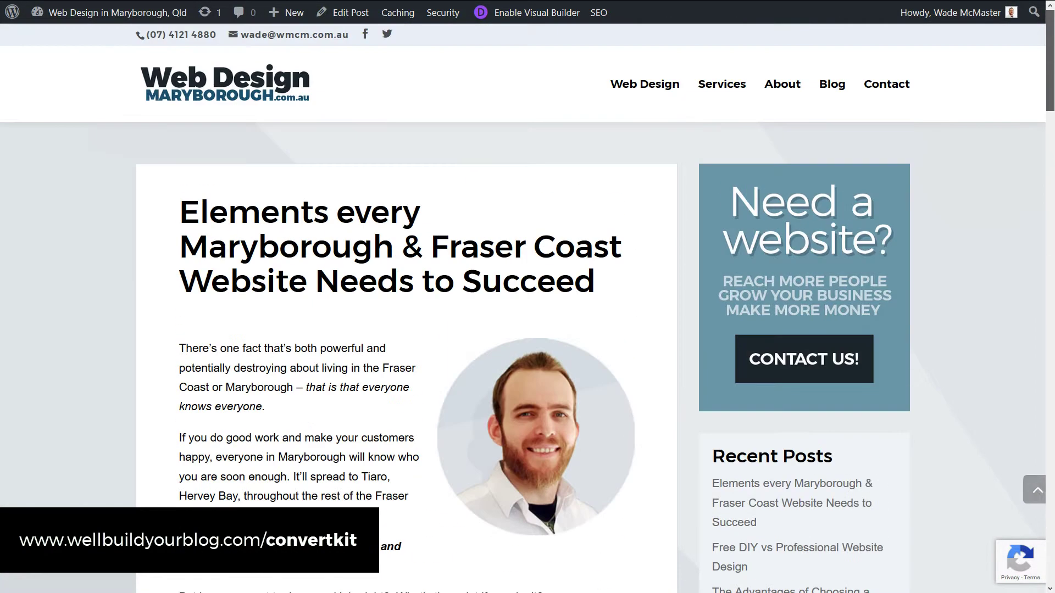
scroll(808, 379, down, 5)
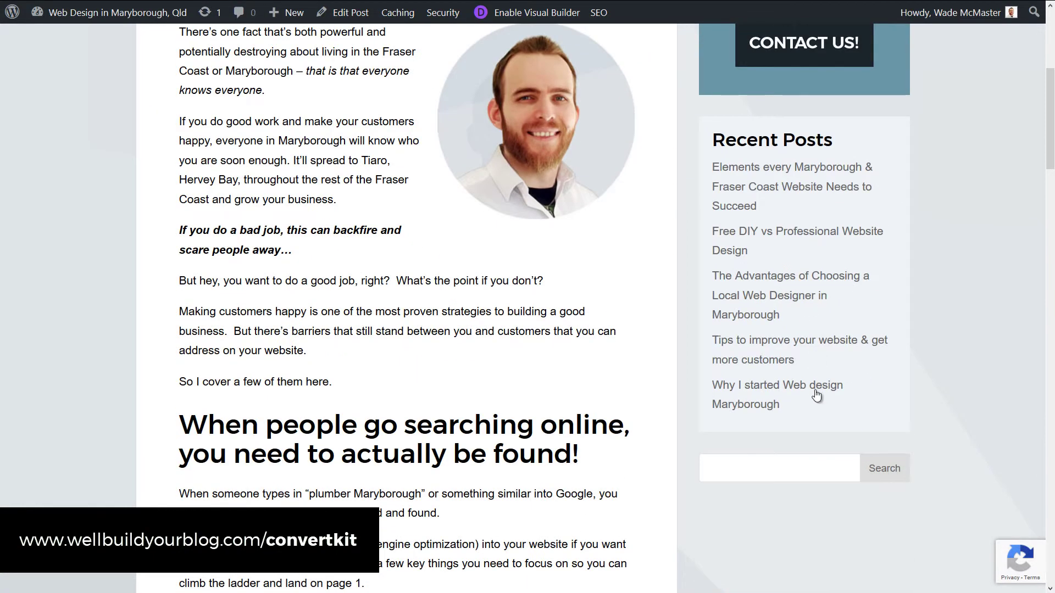
scroll(836, 478, up, 6)
key(F11)
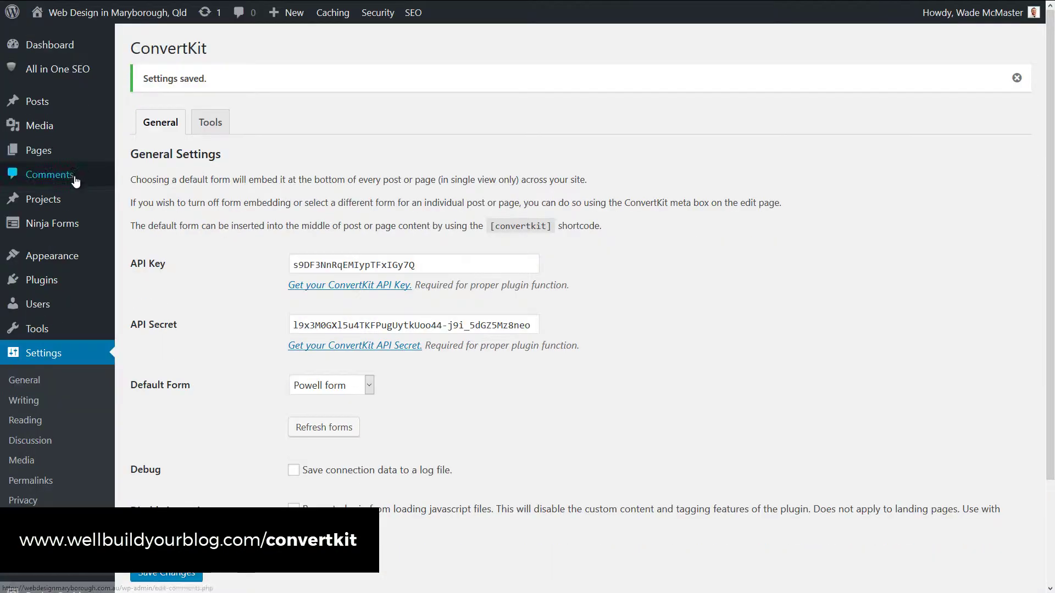
mouse_move(55, 256)
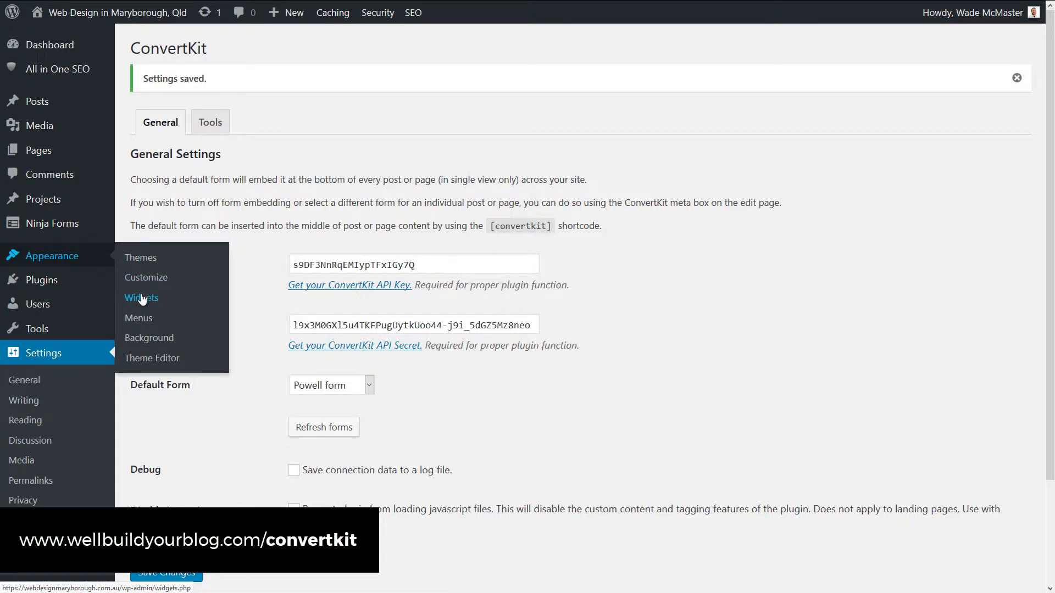
Add a ConvertKit Form widget set to Powell form to the Sidebar and save it.
click(149, 298)
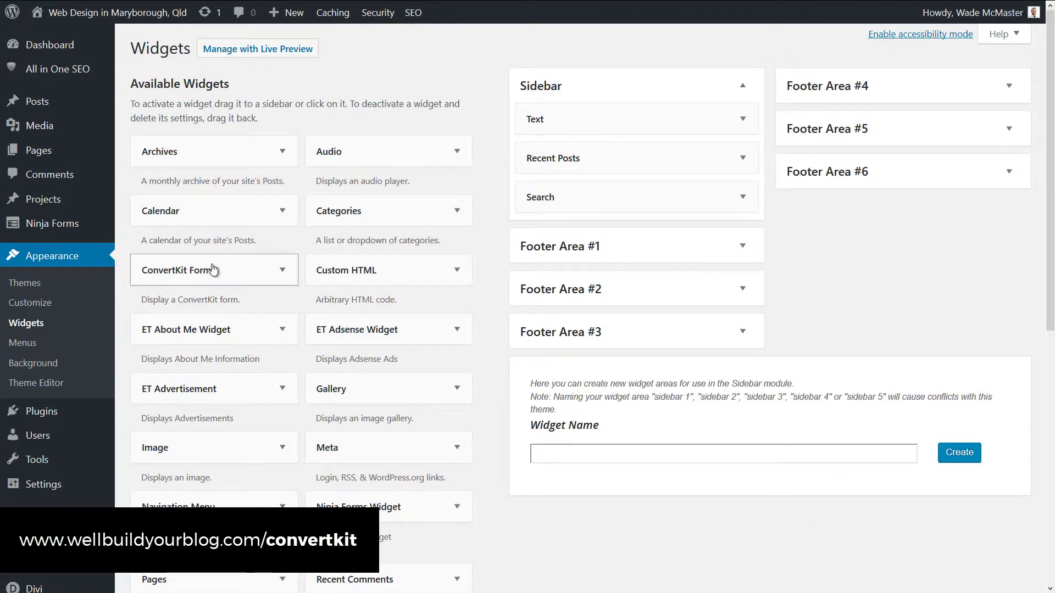
drag(212, 271, 632, 110)
click(634, 219)
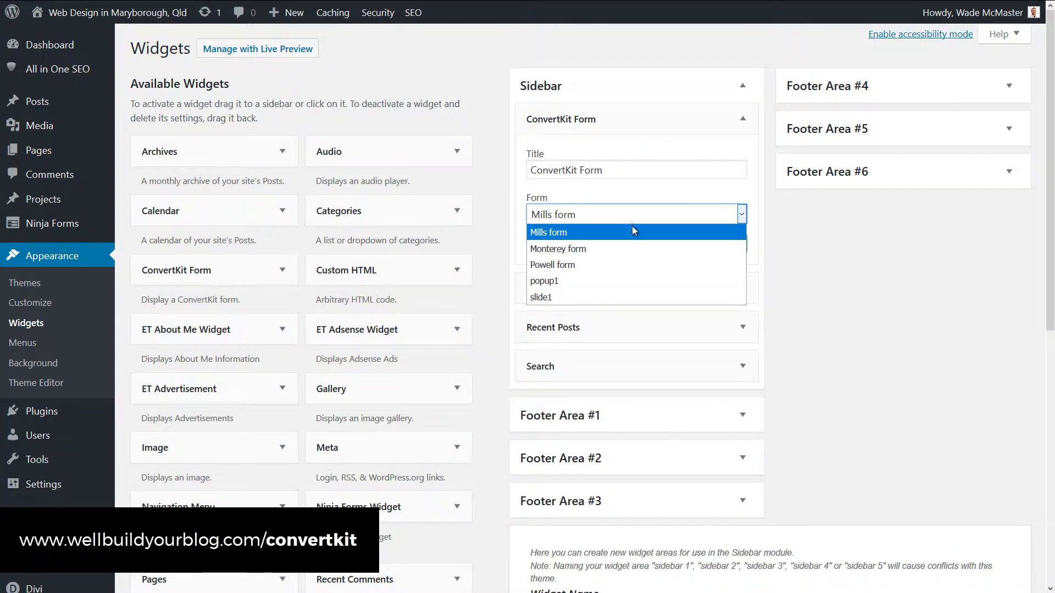
click(617, 264)
click(729, 245)
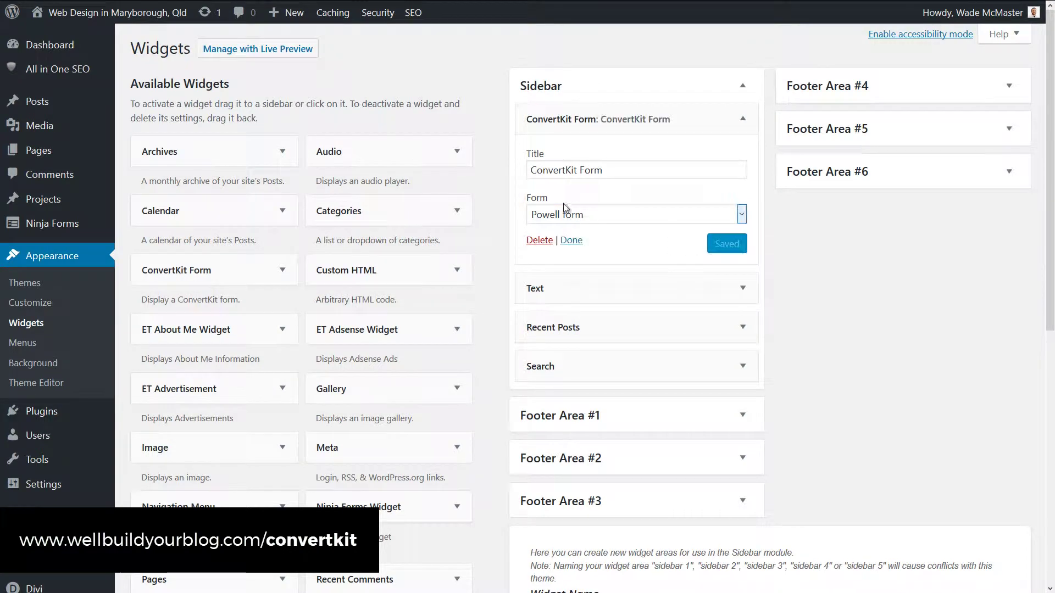
mouse_move(413, 4)
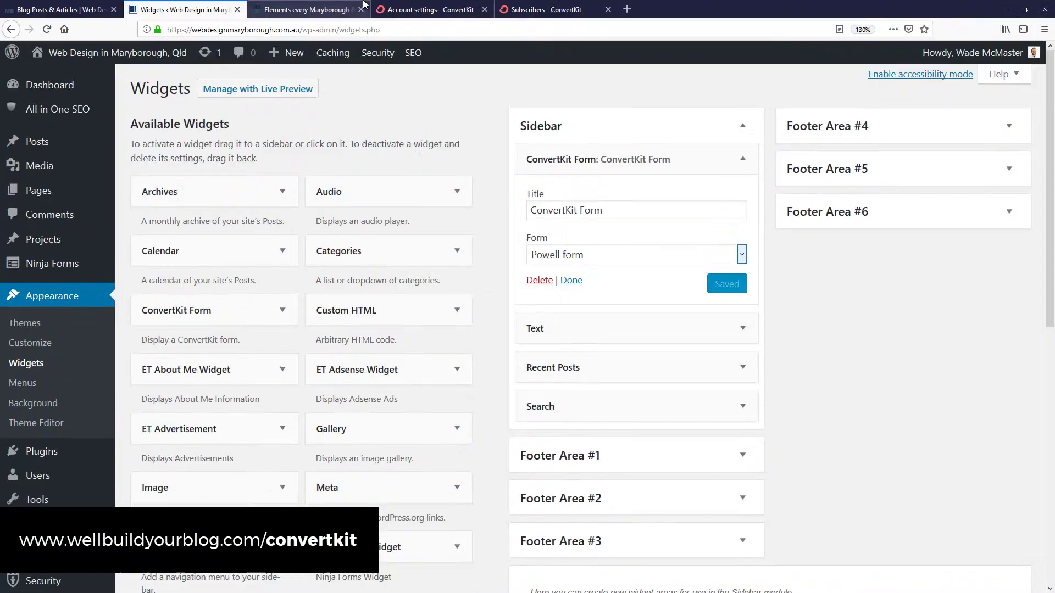
click(540, 11)
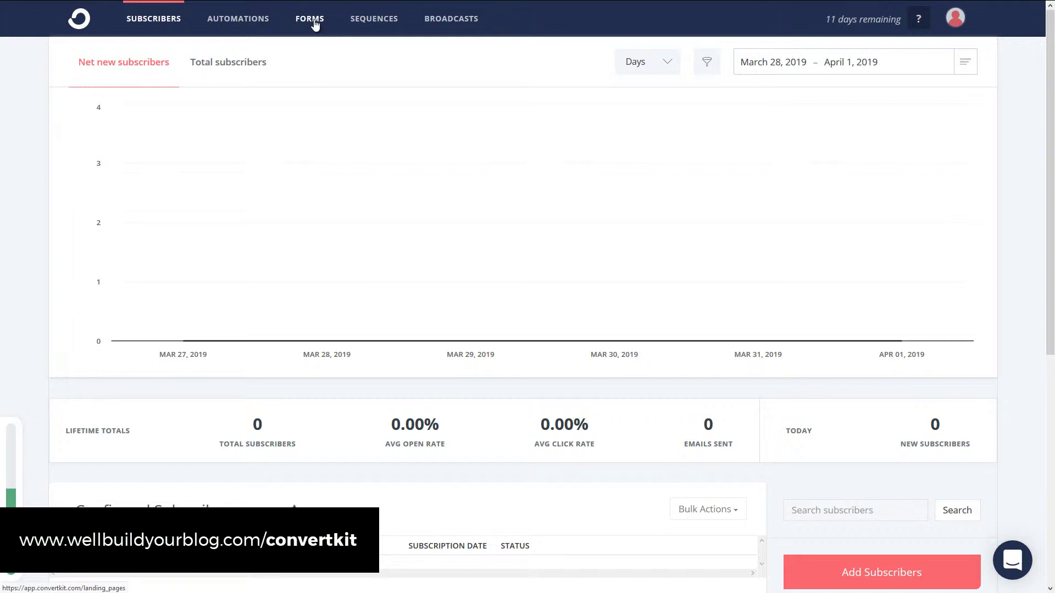
Browse the six forms on ConvertKit's Forms page, then return to the WordPress Widgets tab.
click(310, 20)
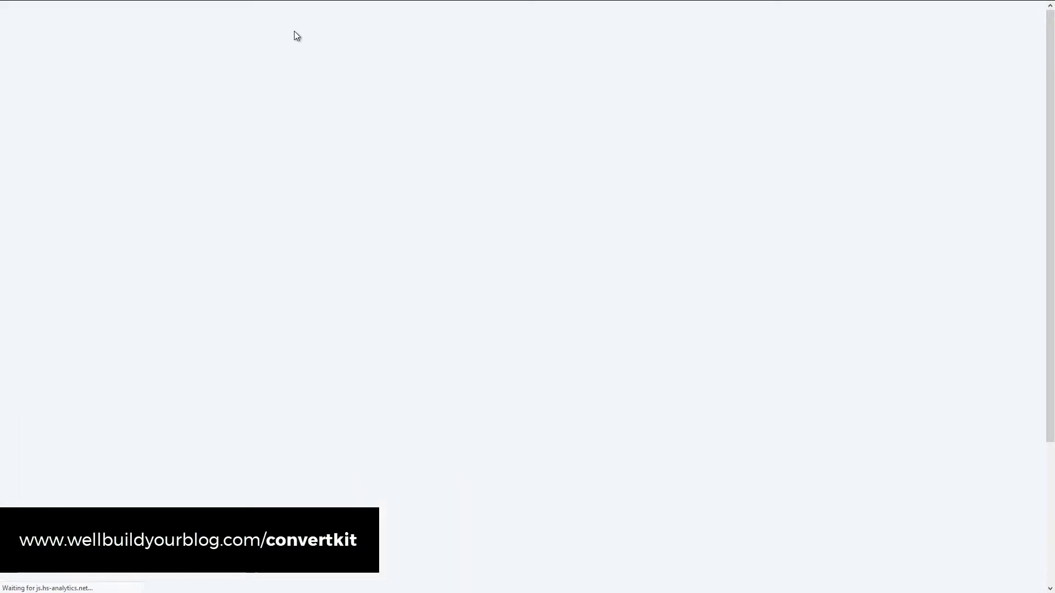
scroll(280, 401, down, 3)
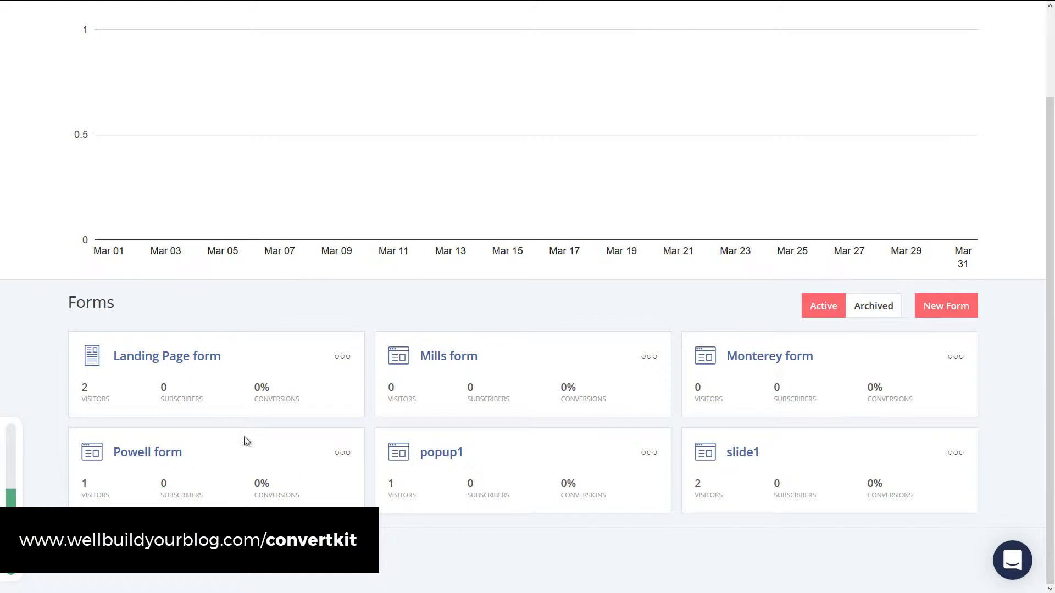
scroll(486, 285, up, 3)
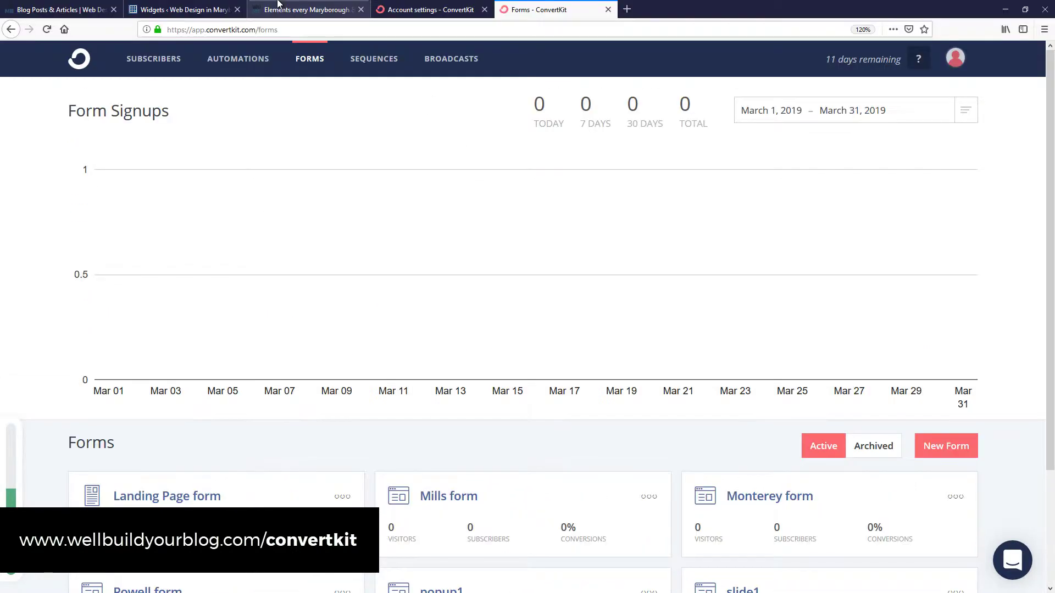
click(212, 6)
Confirm the sidebar widget's Form is still Powell form, then switch to the blog post tab.
click(566, 214)
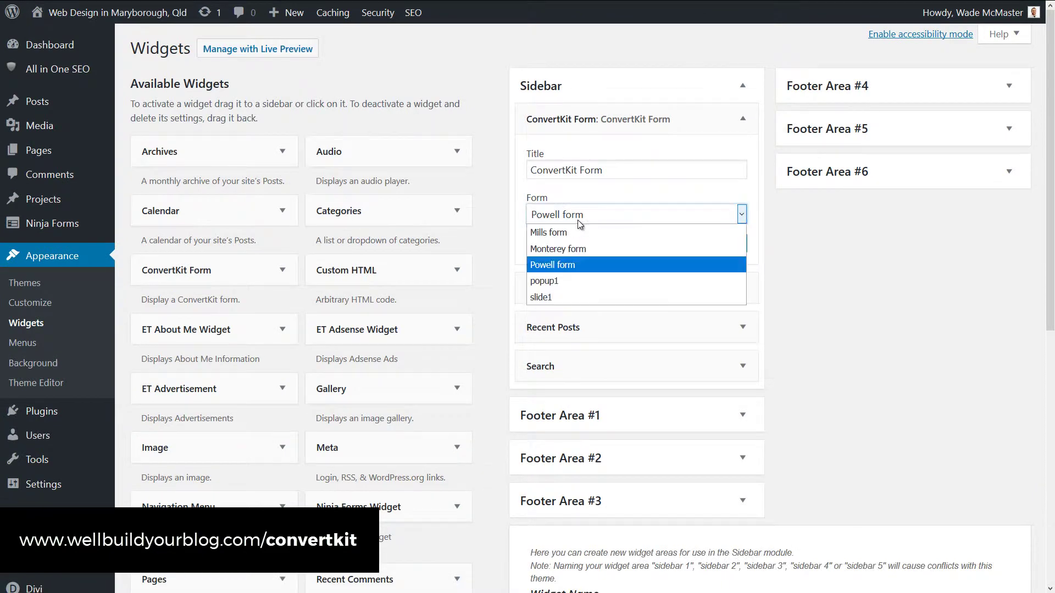
key(Escape)
mouse_move(222, 5)
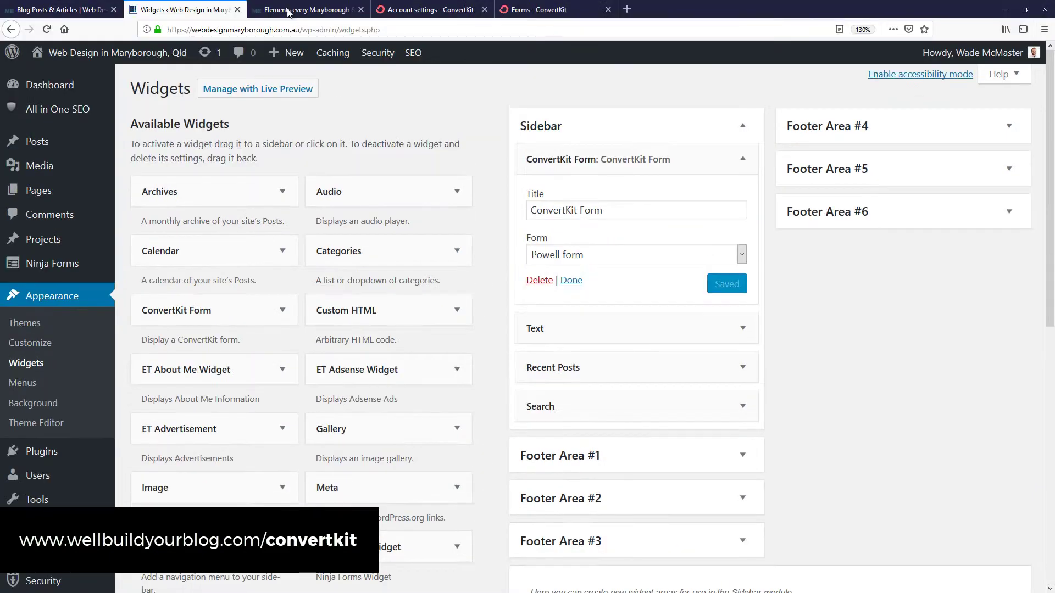
click(289, 10)
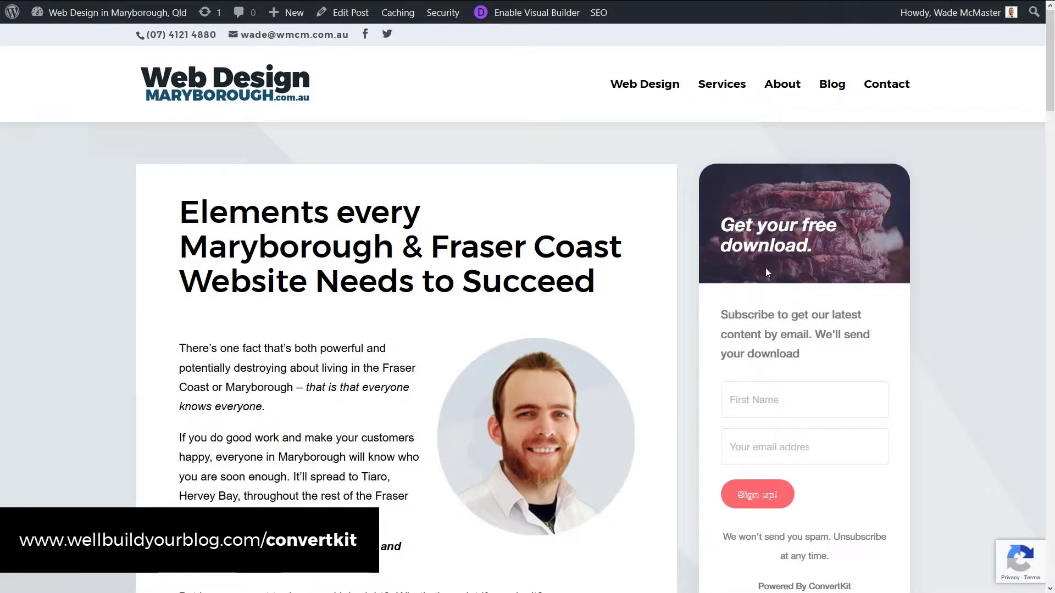
scroll(766, 268, down, 3)
scroll(802, 375, up, 3)
Edit the post and check its ConvertKit box, leaving Form at Default and Add a Tag at None.
click(340, 12)
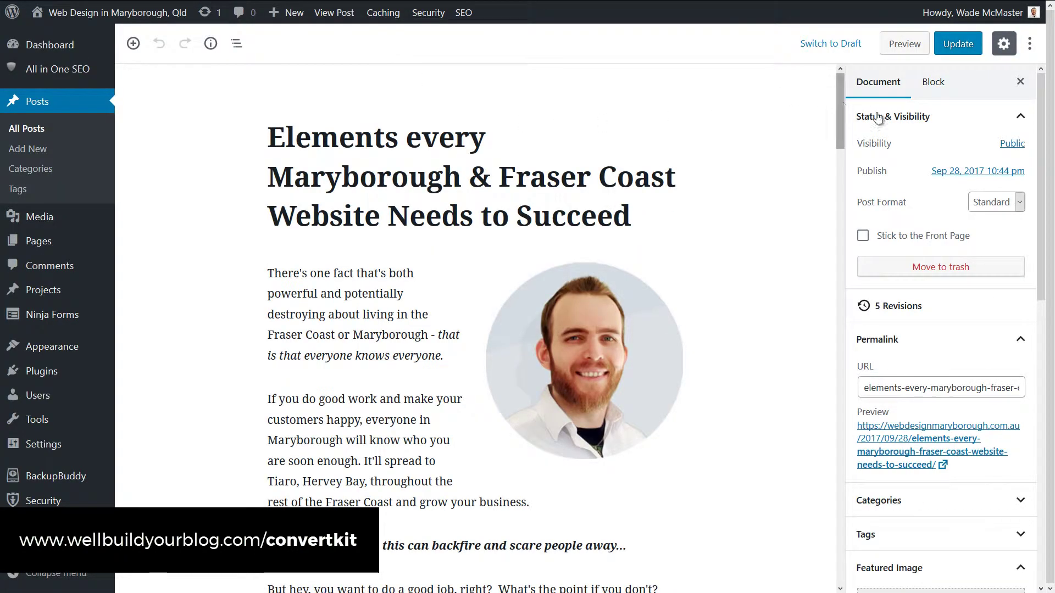
click(839, 254)
drag(837, 252, 858, 537)
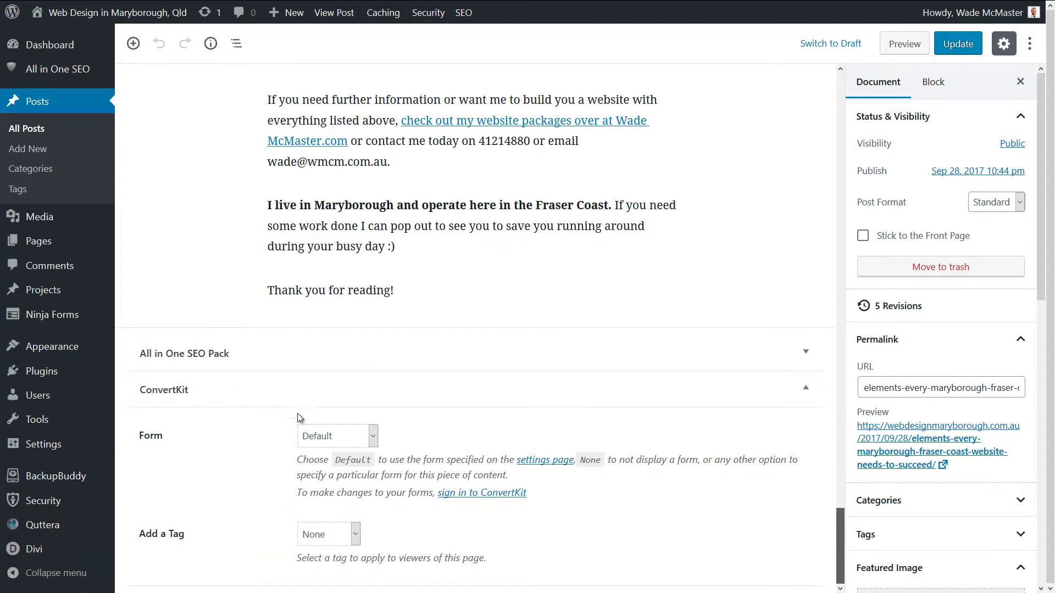
click(373, 438)
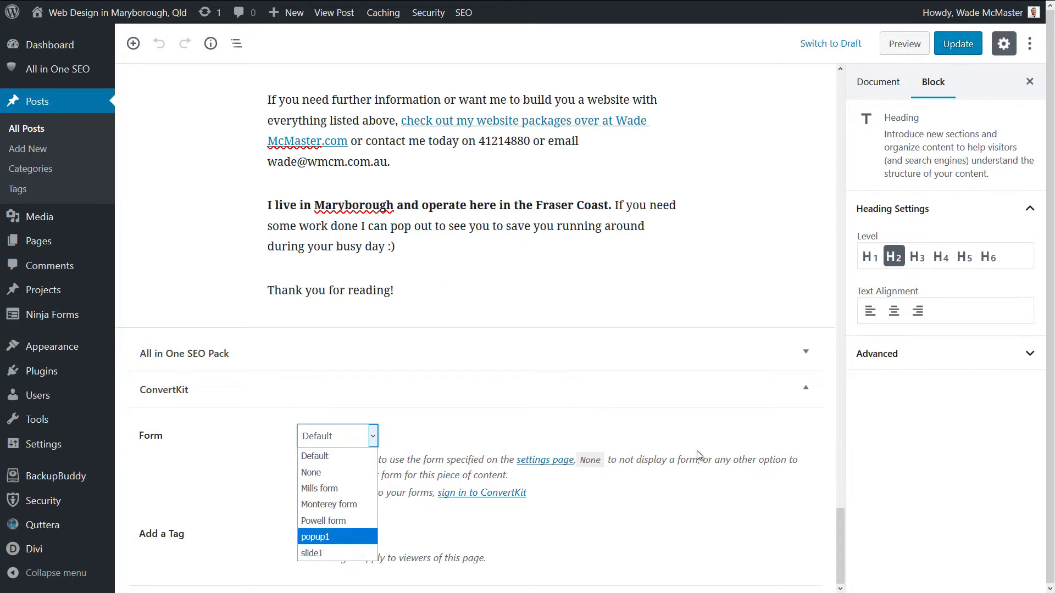
click(682, 500)
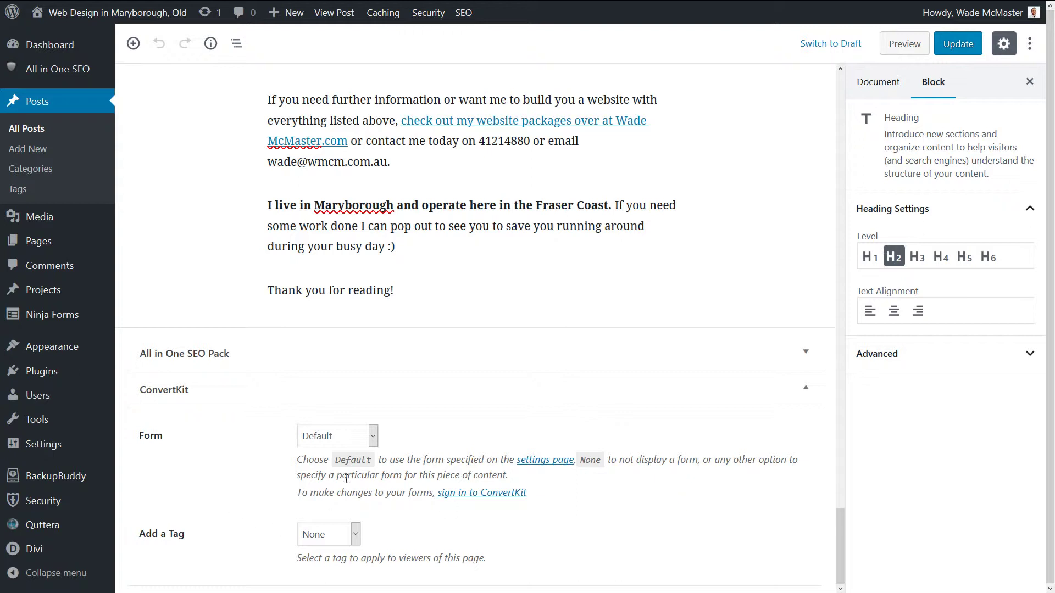
click(314, 436)
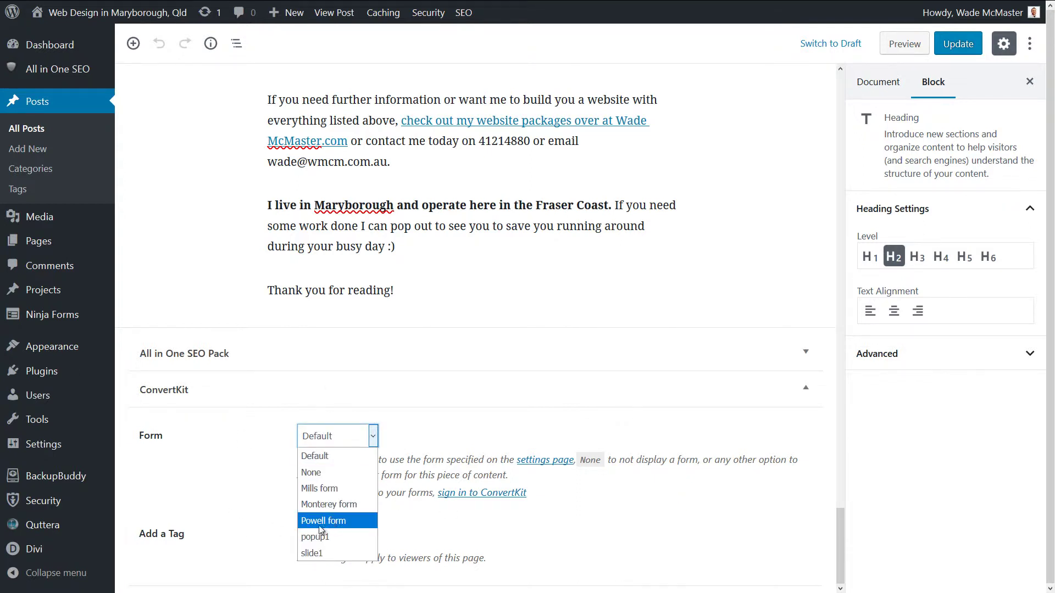
click(739, 480)
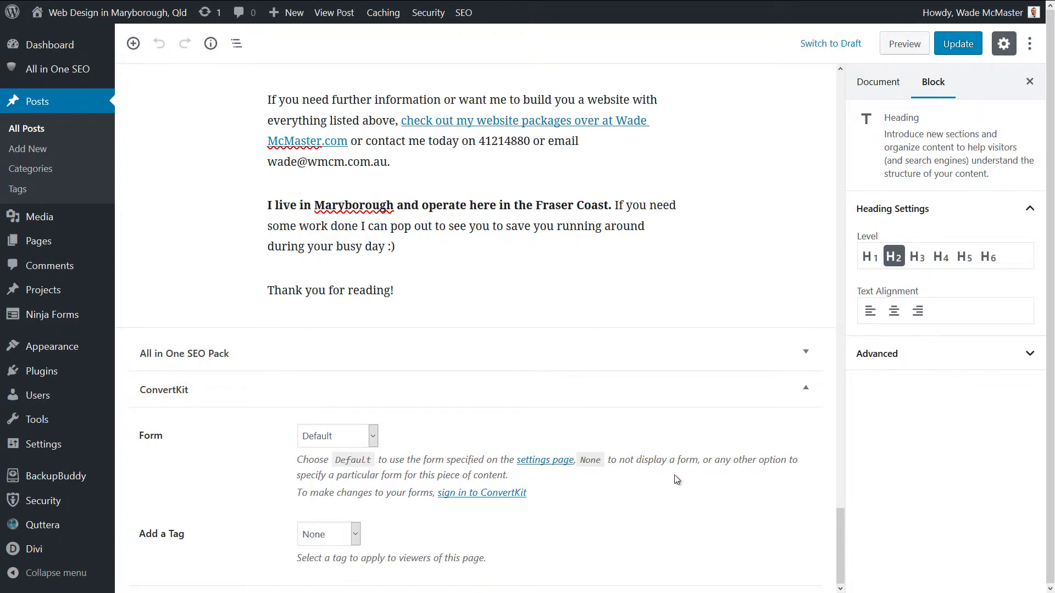
click(346, 435)
click(530, 413)
click(320, 535)
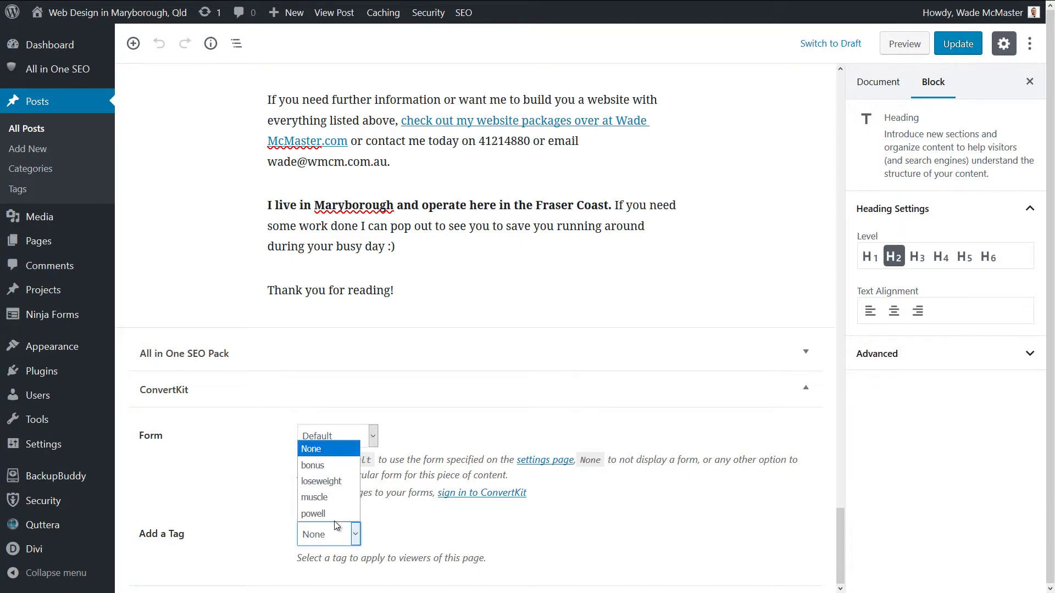
click(632, 538)
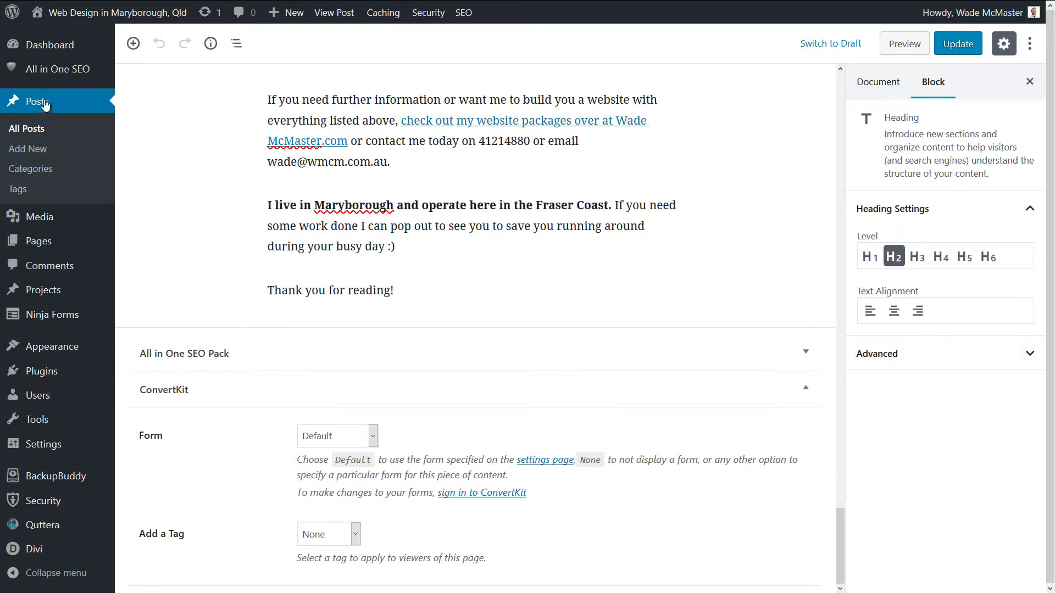
mouse_move(46, 248)
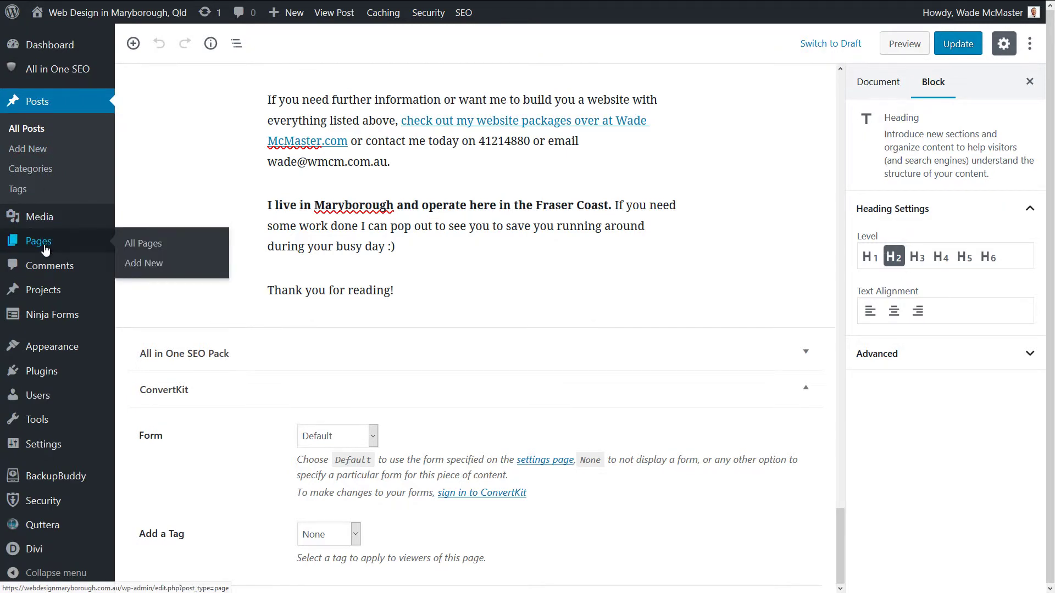
Open the Subscribe page from All Pages in the block editor.
click(45, 246)
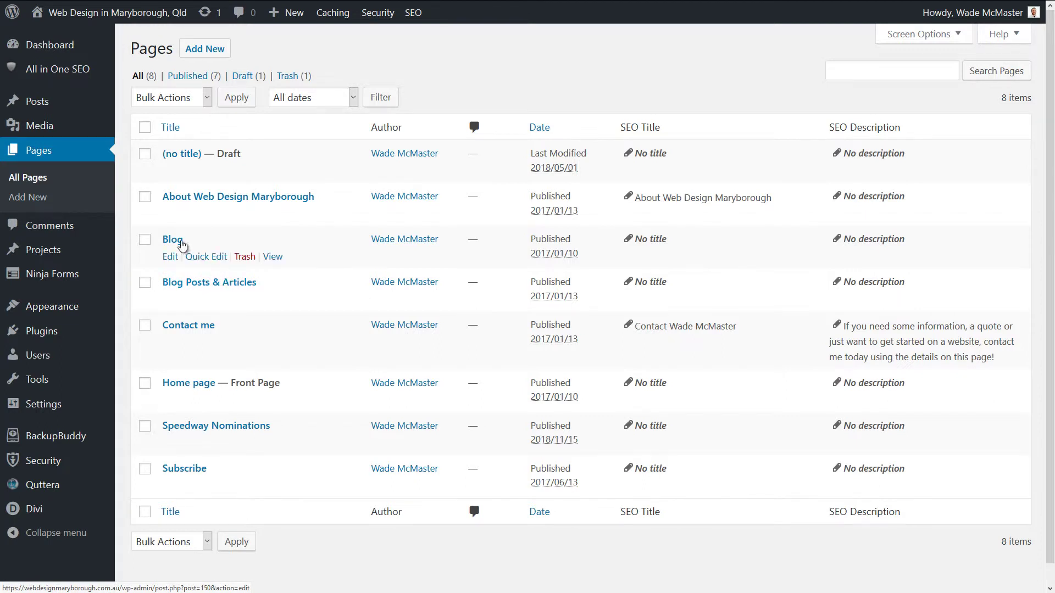
click(190, 471)
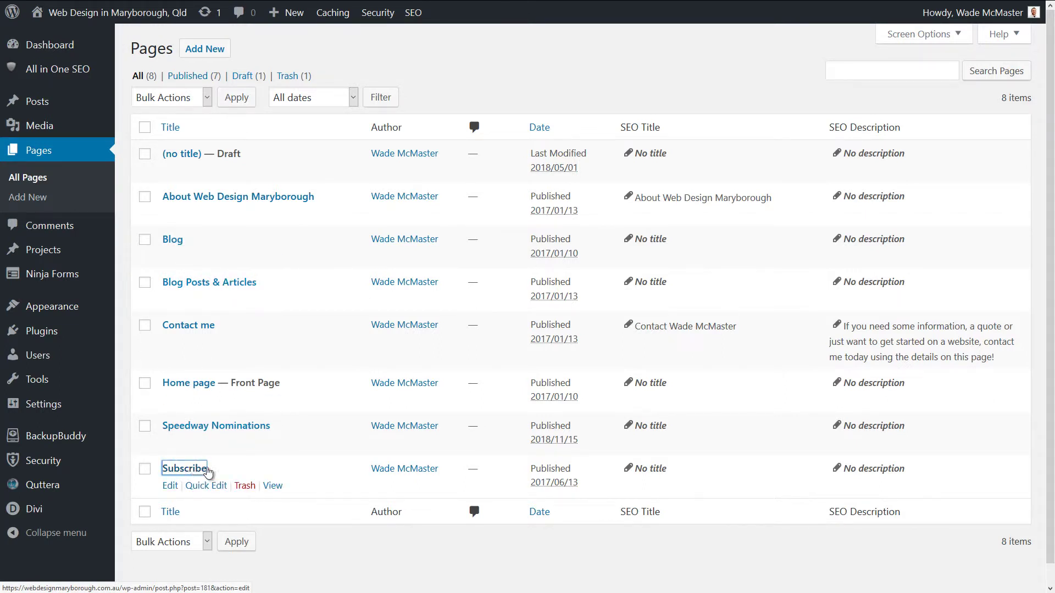
scroll(364, 455, down, 8)
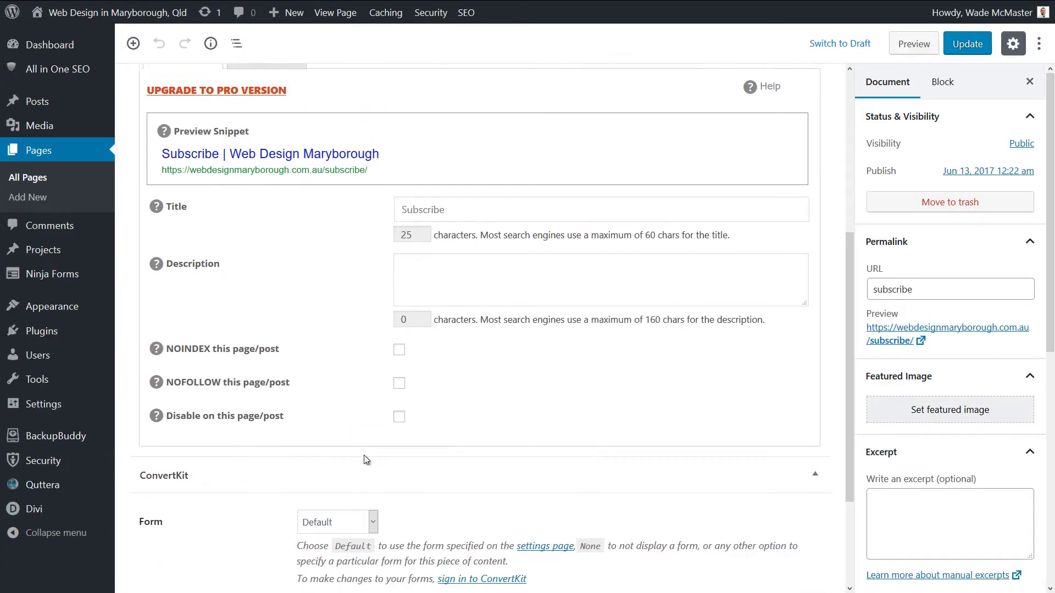
Set the ConvertKit Landing Page to 'Landing Page form', then revert it to None.
click(385, 471)
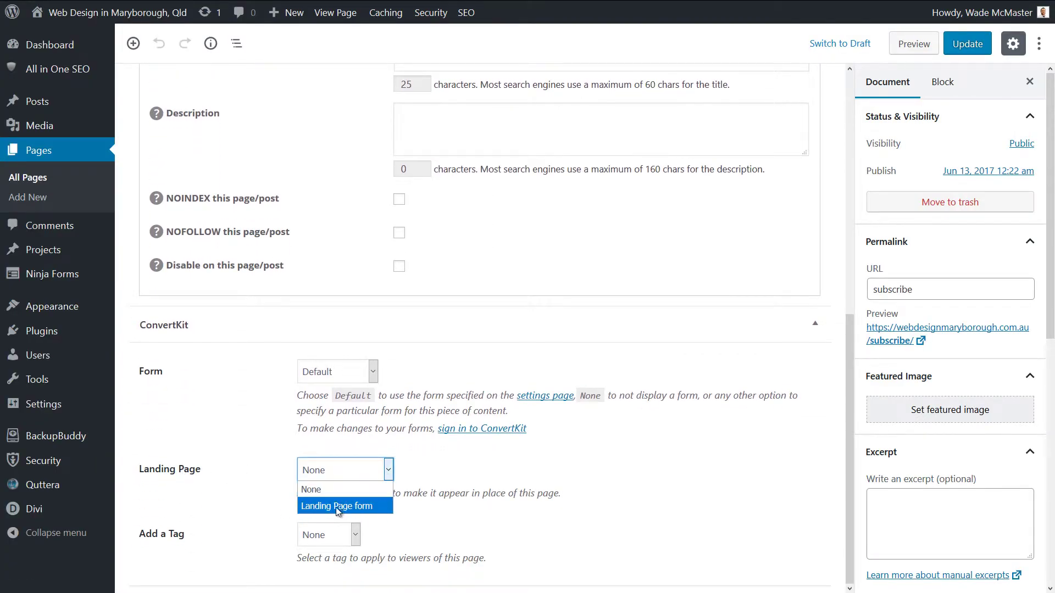
click(347, 506)
click(363, 471)
click(330, 493)
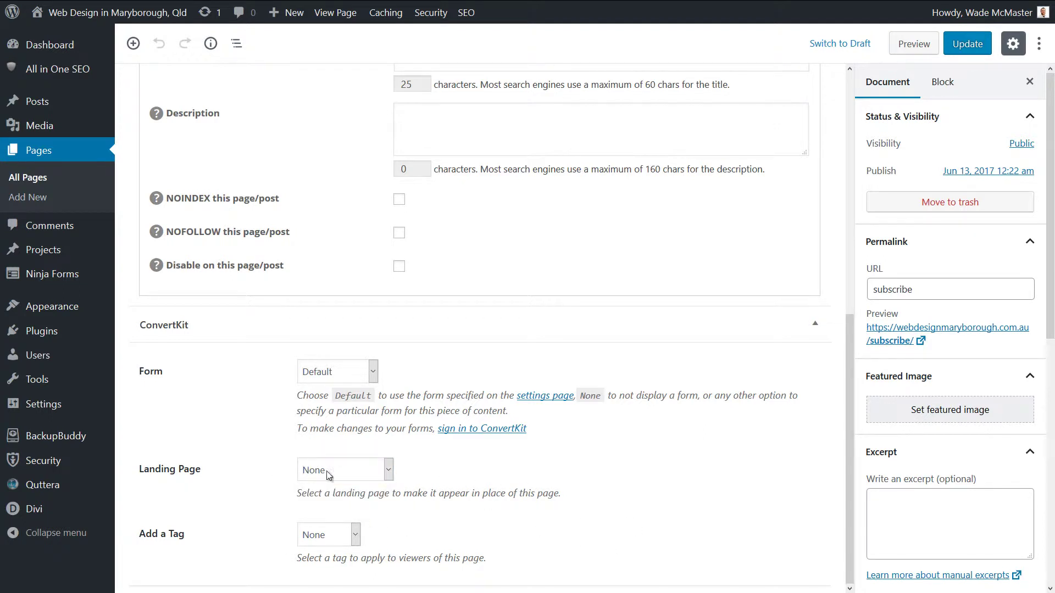